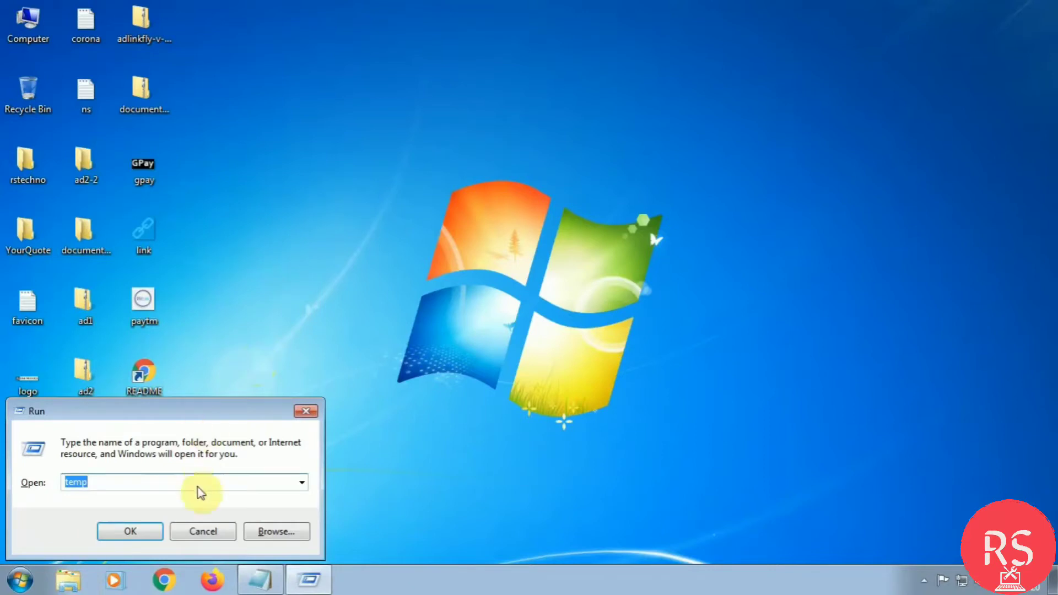
Open the Windows Temp folder by running the command temp.
text(emp)
key(BackSpace)
click(204, 499)
key(Return)
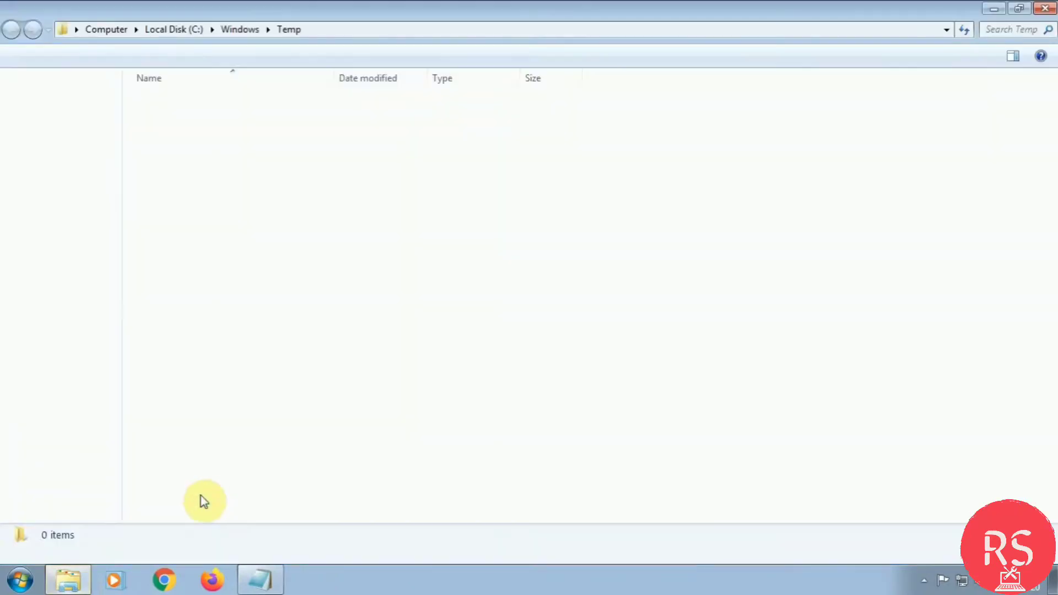
Permanently delete everything in the Windows Temp folder, skipping files in use and continuing with administrator permission, and close the folder.
key(ctrl+a)
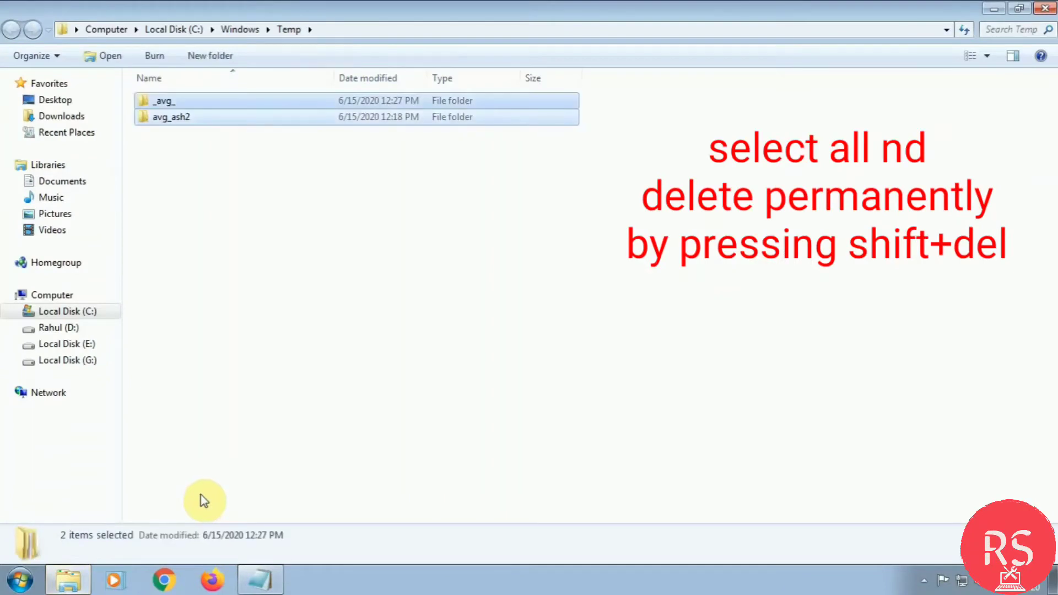
key(shift+Delete)
key(Return)
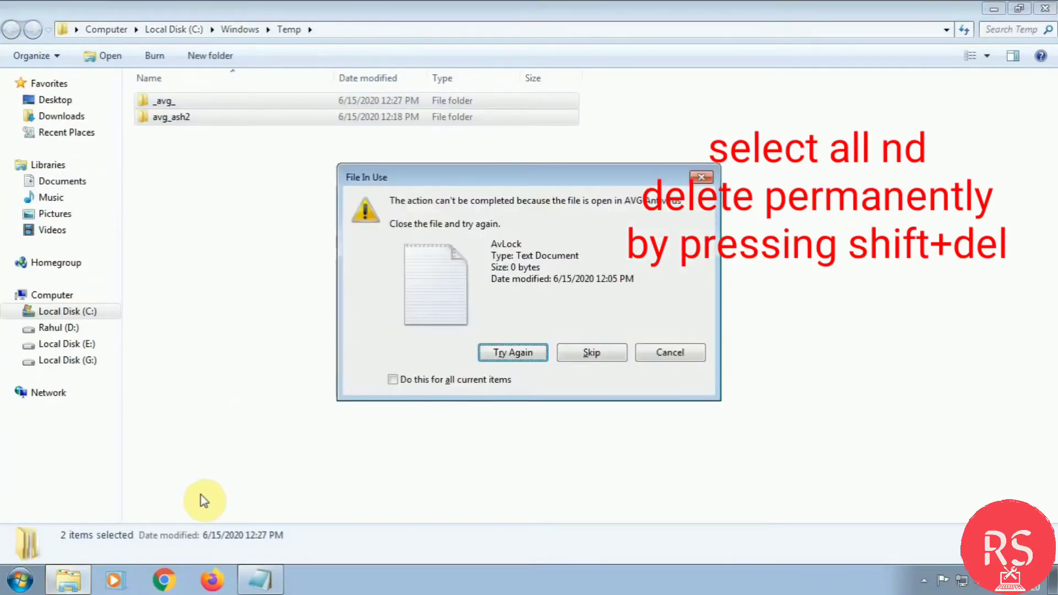
click(580, 352)
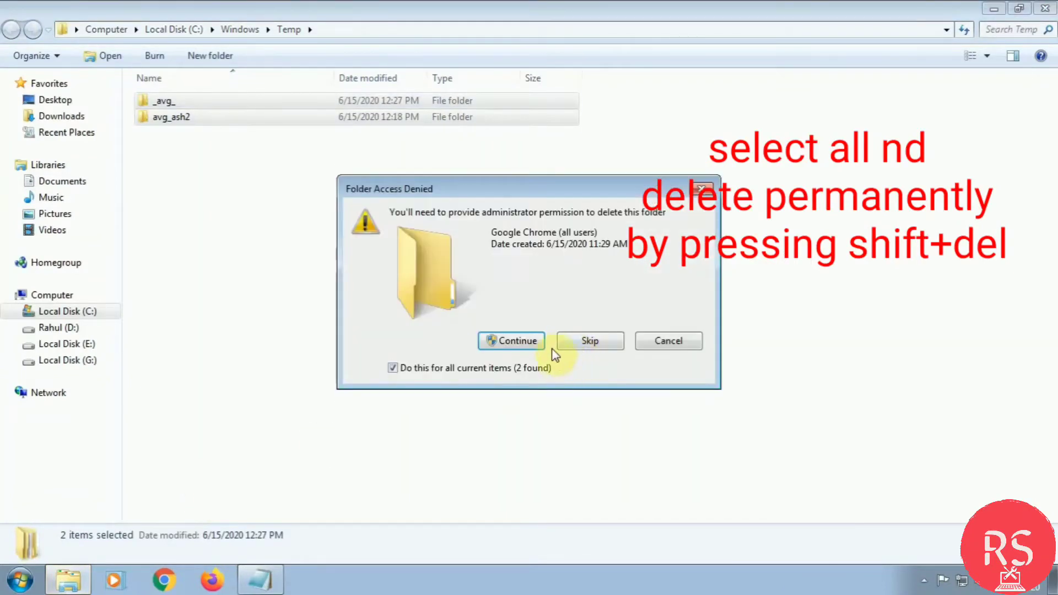
click(536, 343)
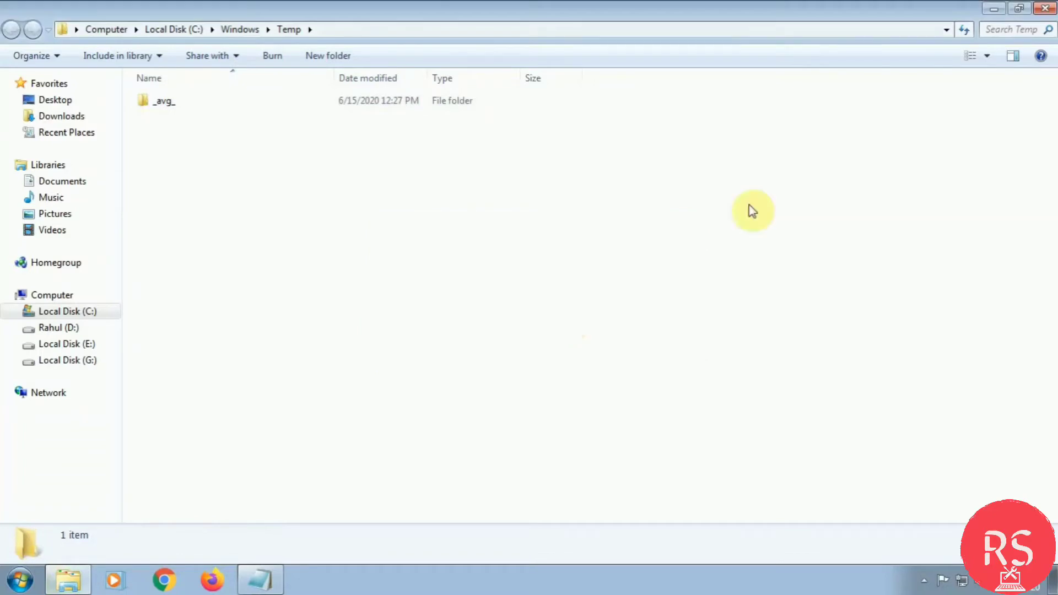
click(1045, 9)
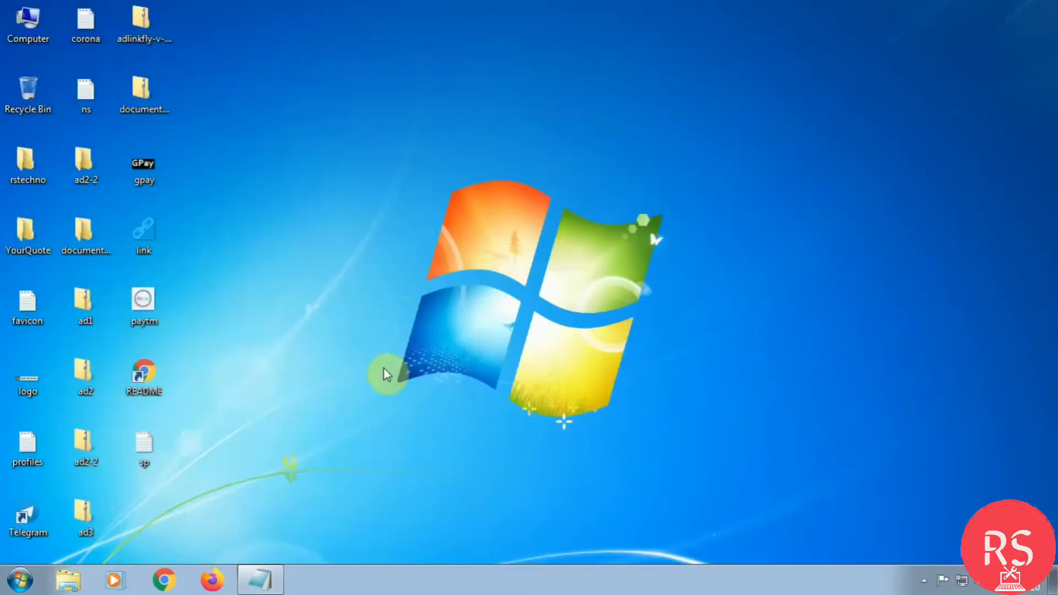
Open the user account's temporary files folder by running the command %temp%.
key(super+r)
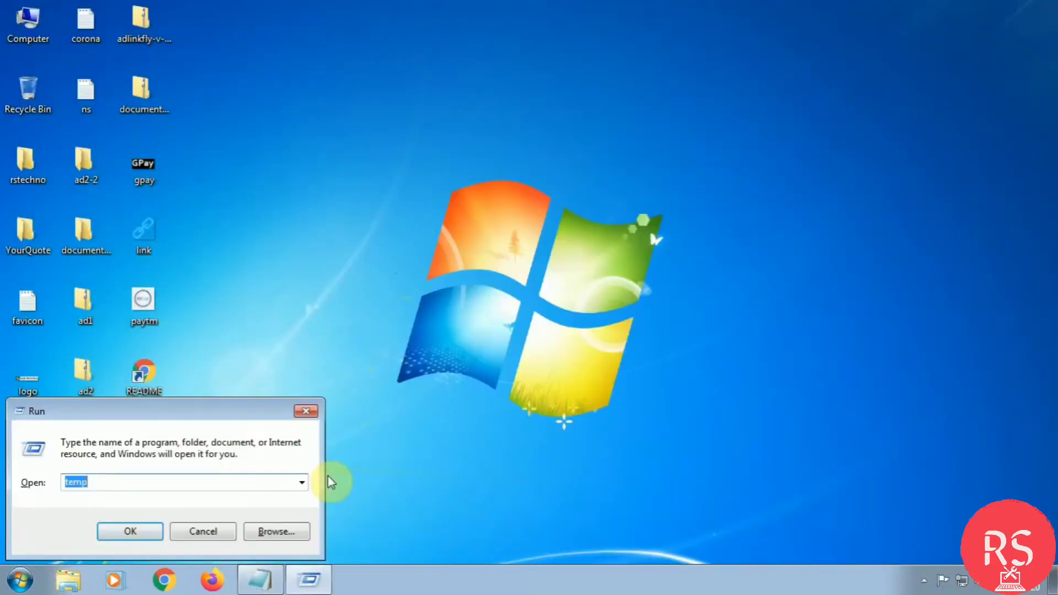
text(%)
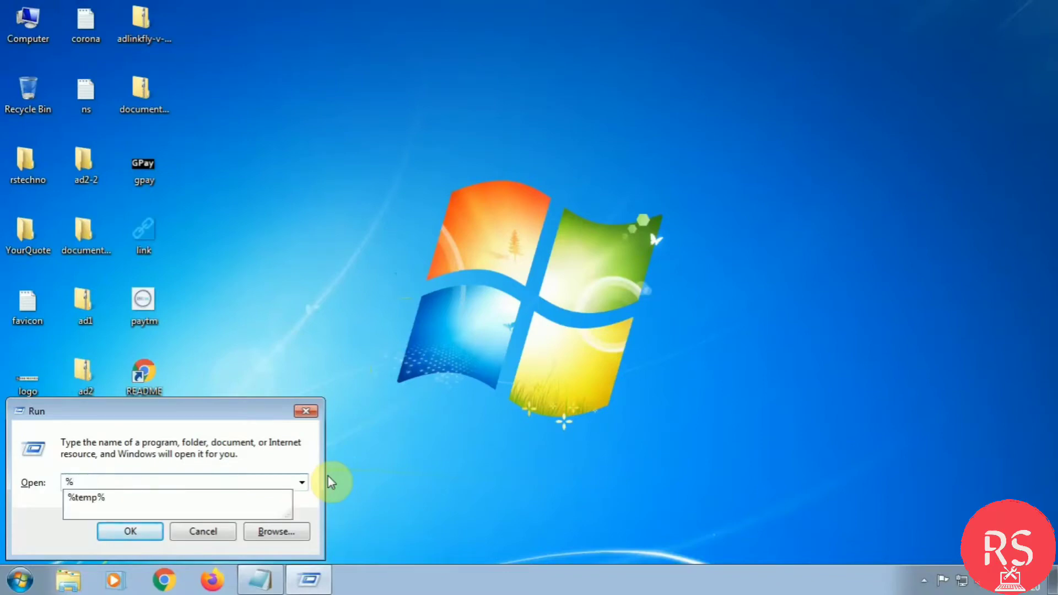
text(temp%)
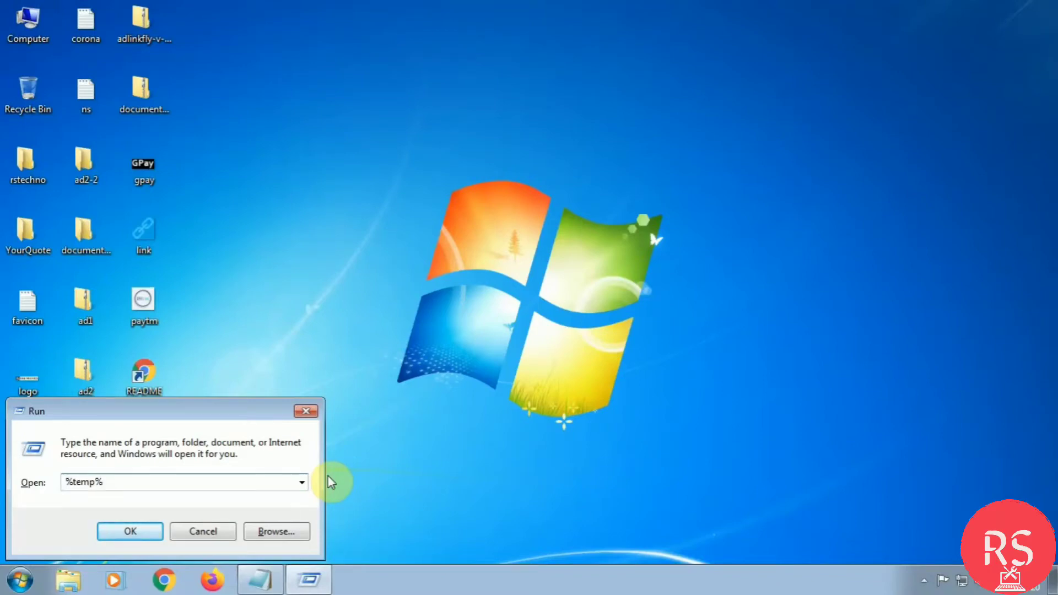
key(Return)
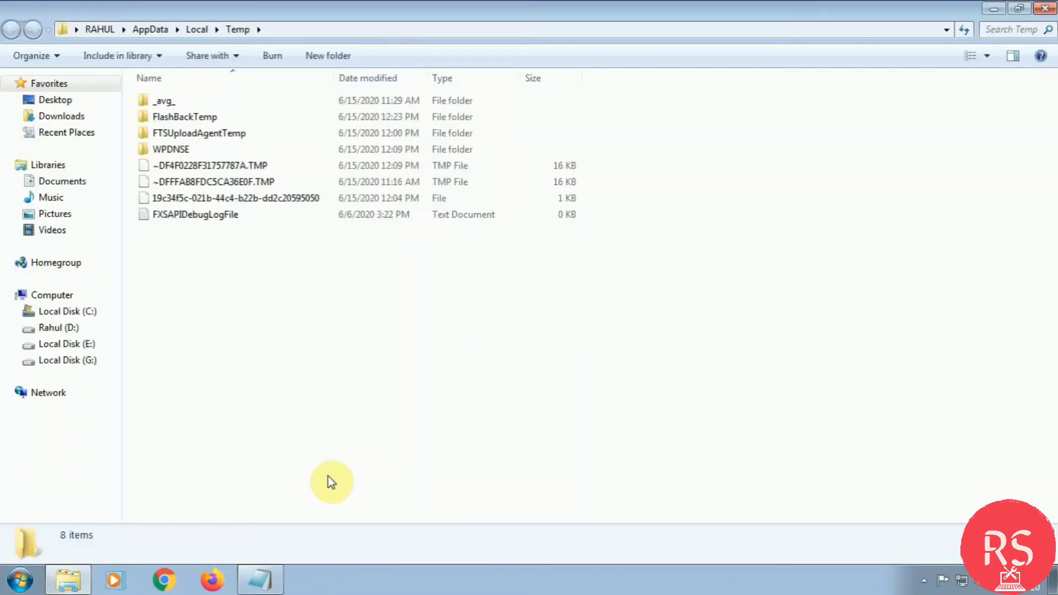
Permanently delete all items in the user's Temp folder, skipping the files in use, and close the folder.
key(ctrl+a)
key(shift+Delete)
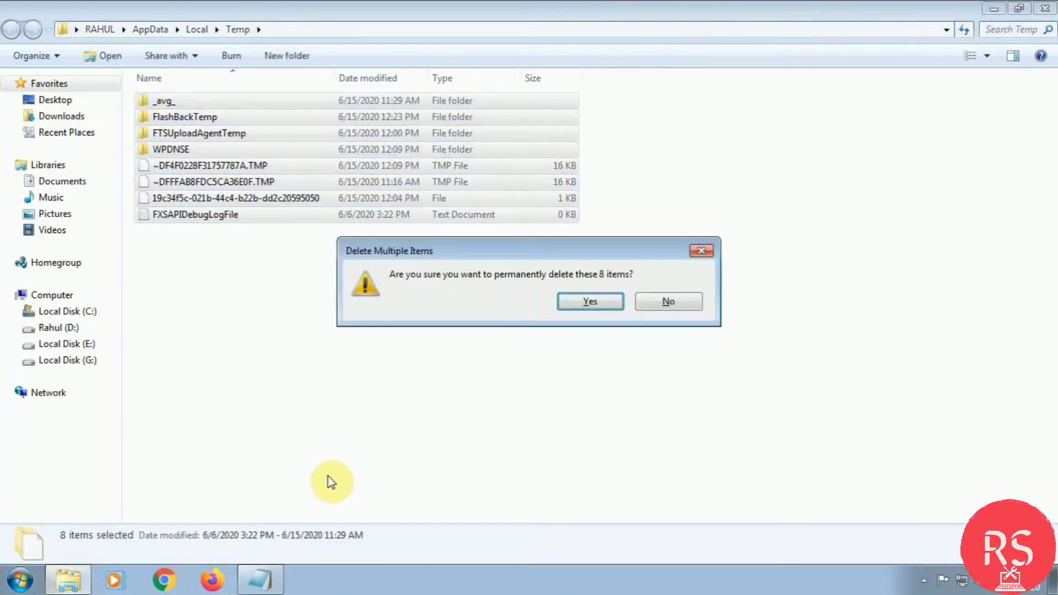
key(Return)
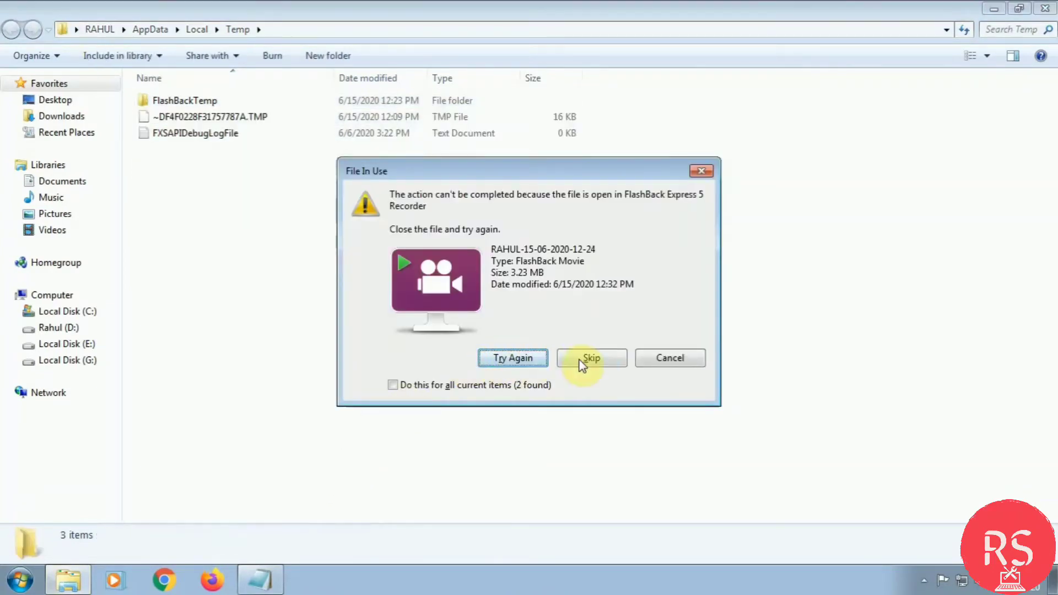
click(583, 358)
click(533, 359)
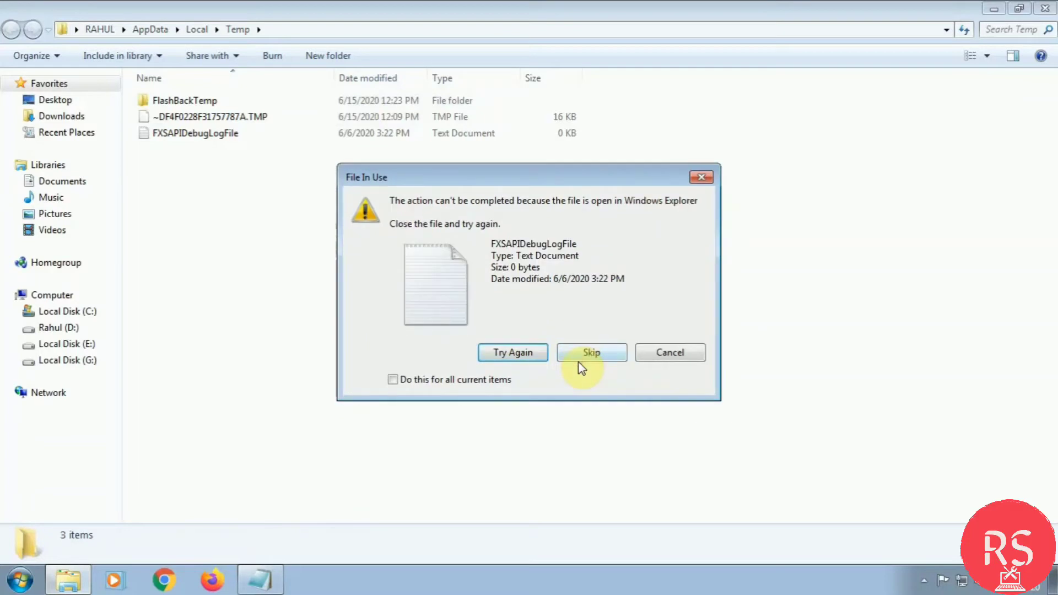
click(587, 358)
click(993, 9)
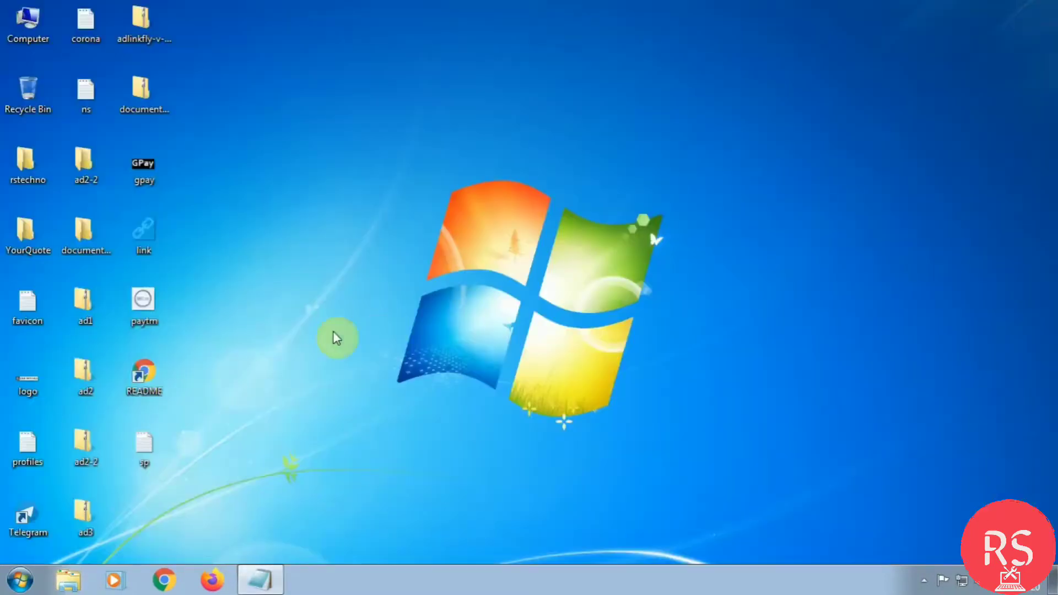
Run the command prefetch to open the Windows Prefetch folder.
key(super+r)
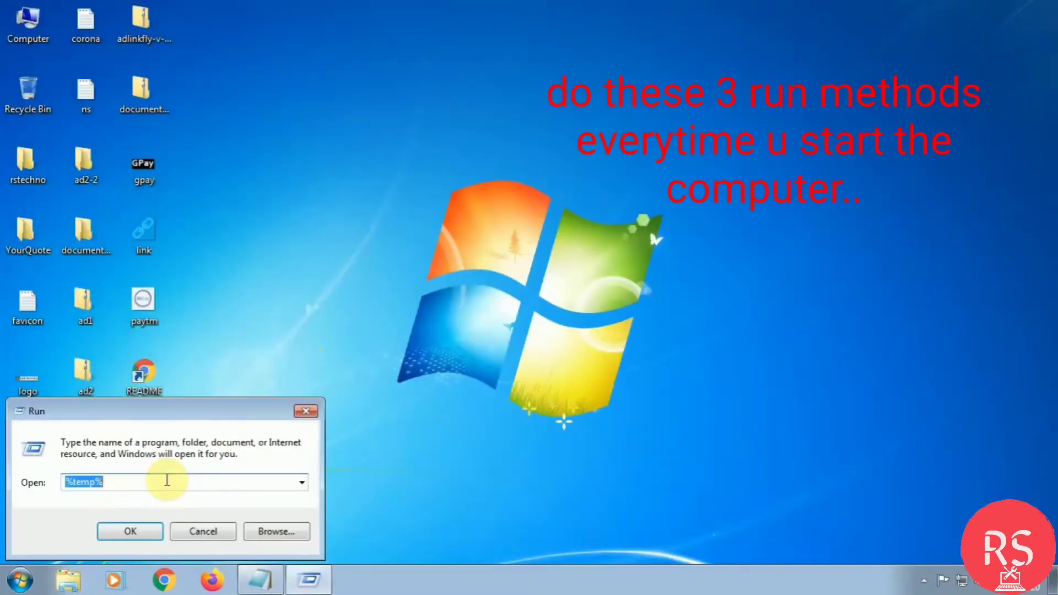
key(Down)
key(Down)
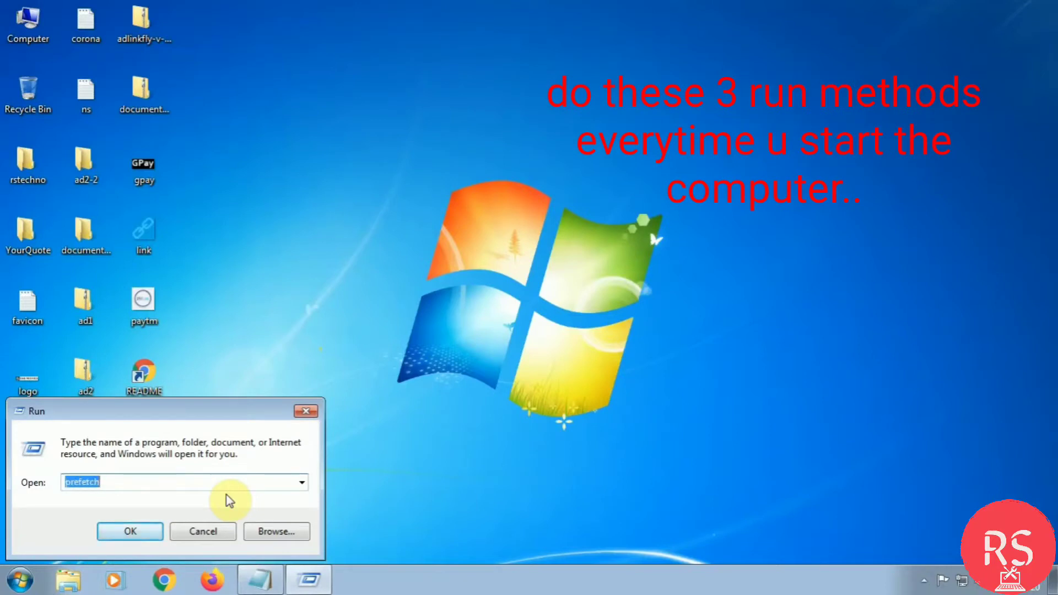
text(prefet)
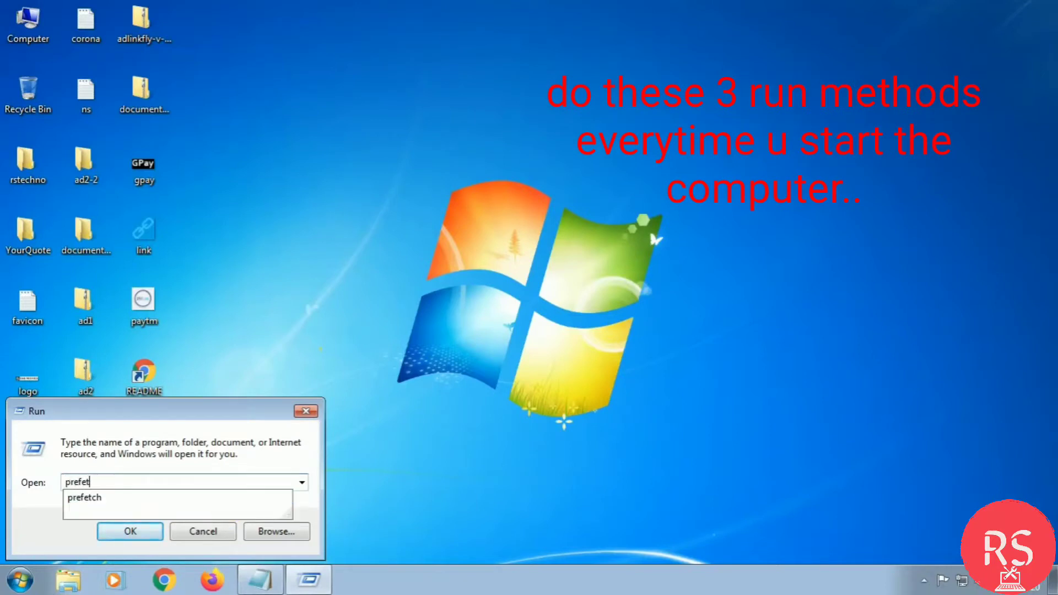
text(ch)
key(Return)
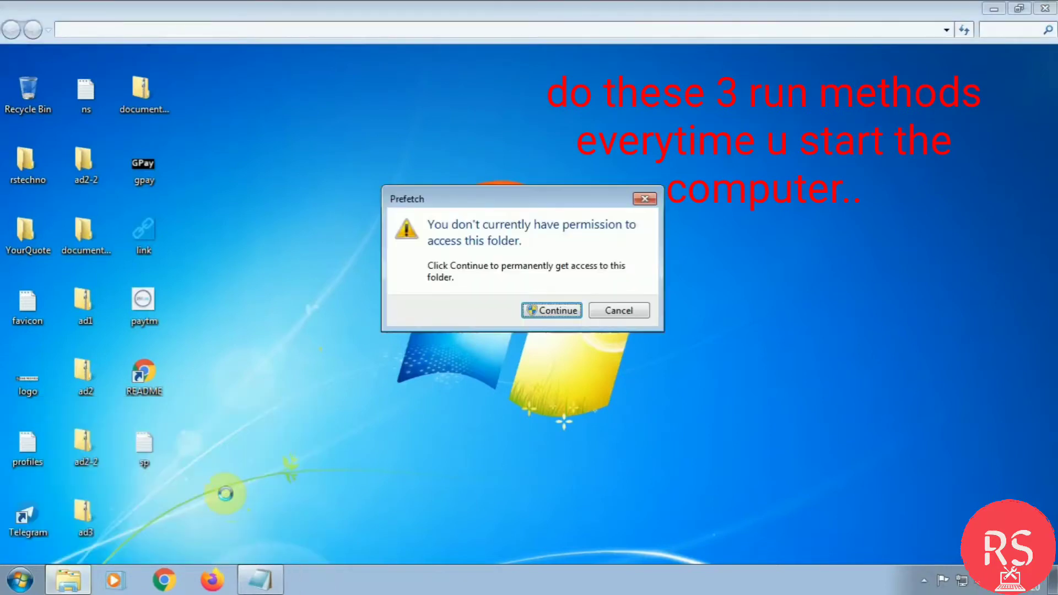
Grant permanent access to the Prefetch folder and delete all of its contents.
key(Return)
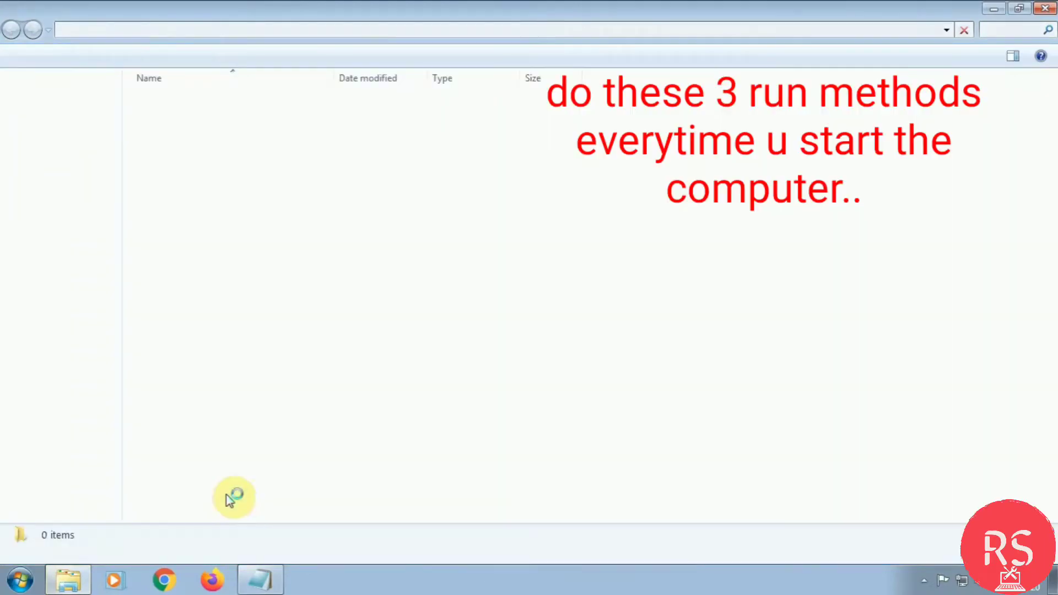
key(ctrl+a)
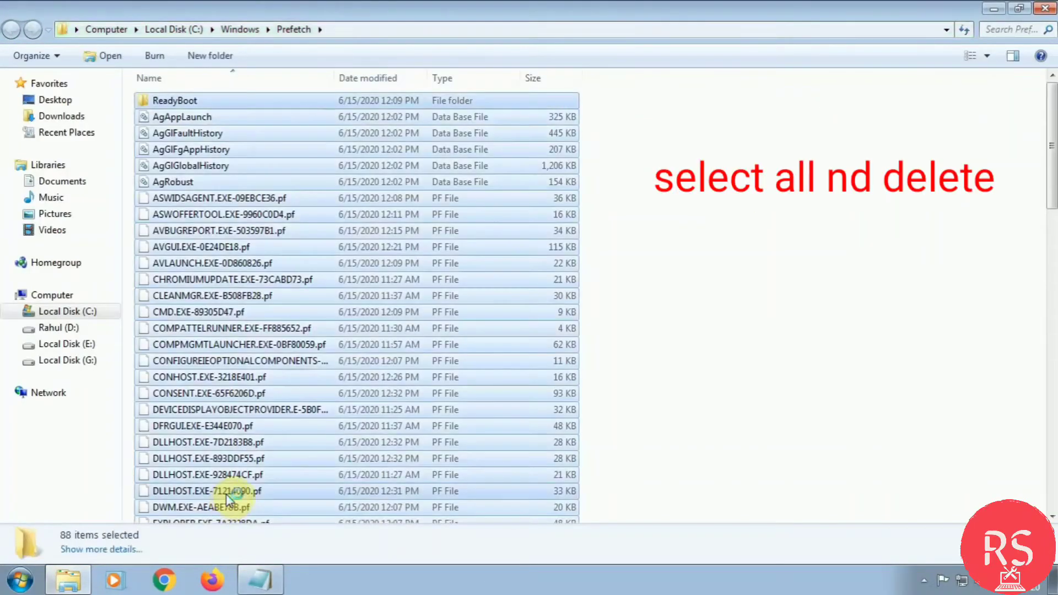
key(Delete)
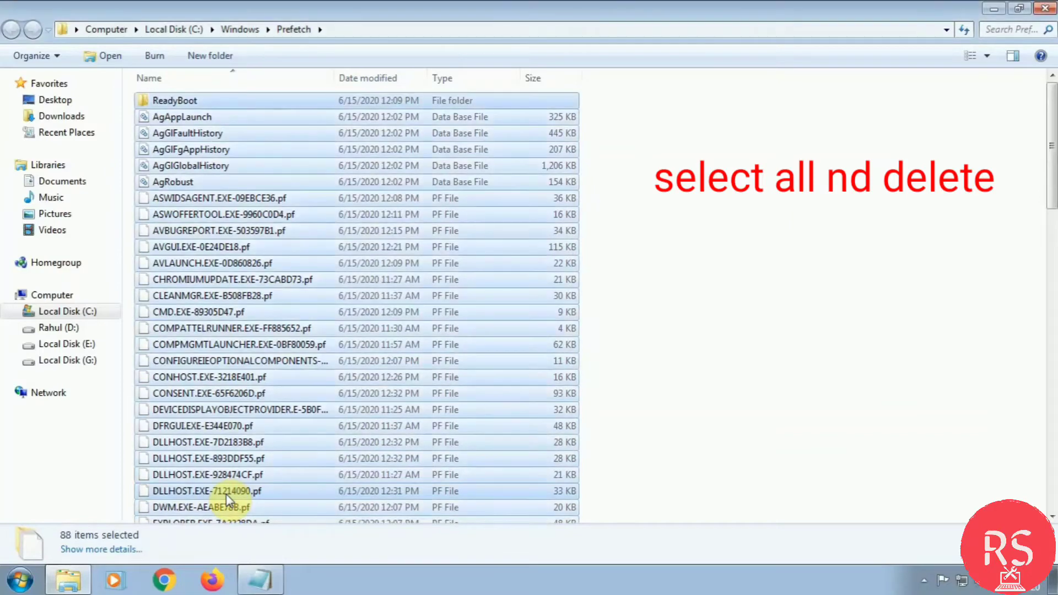
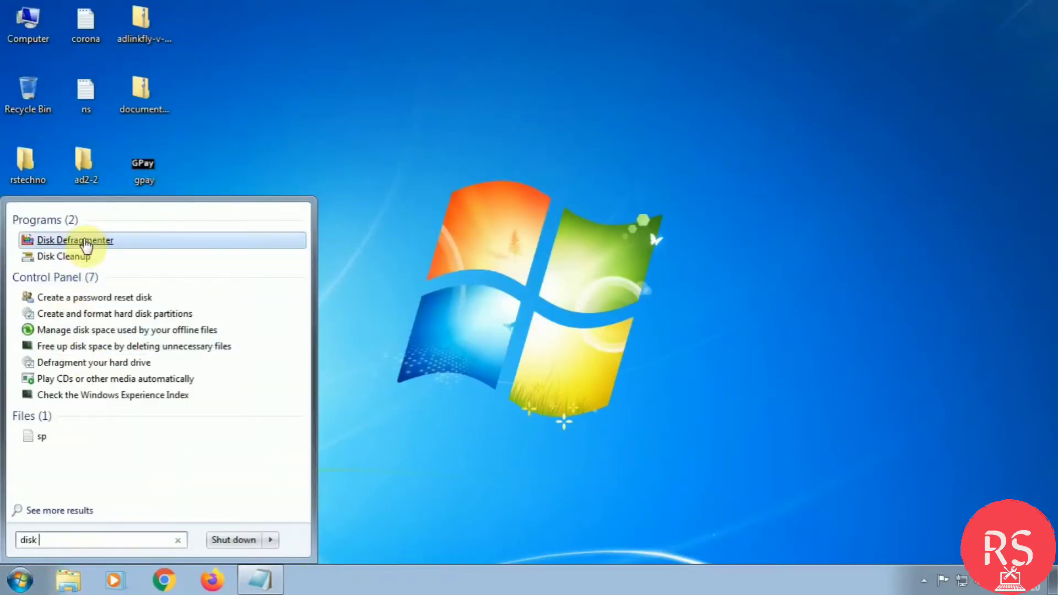
Open Disk Defragmenter and start defragmenting the C: drive.
click(88, 243)
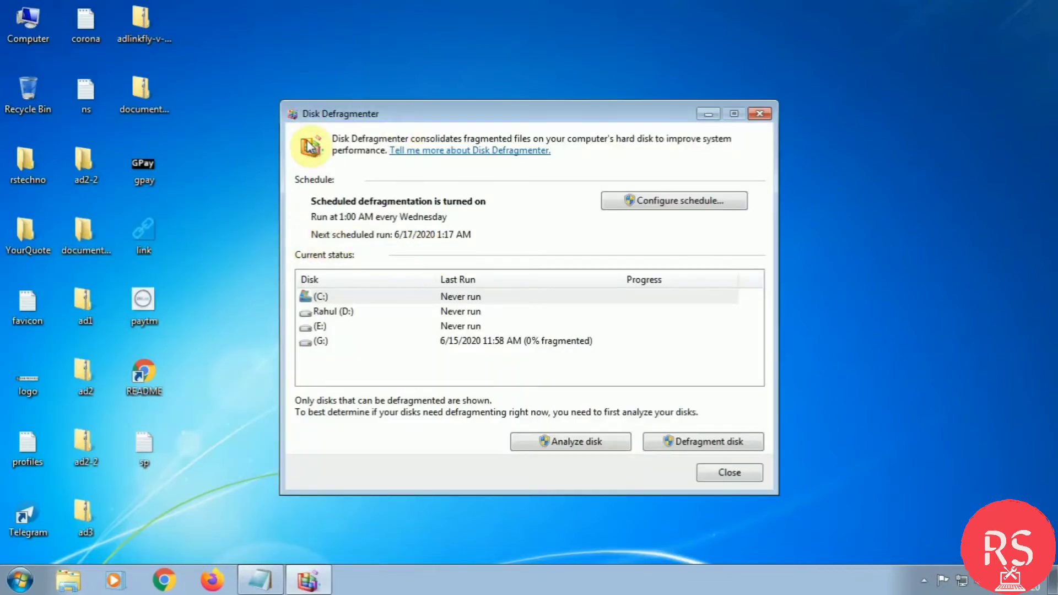
drag(312, 112, 419, 112)
click(562, 290)
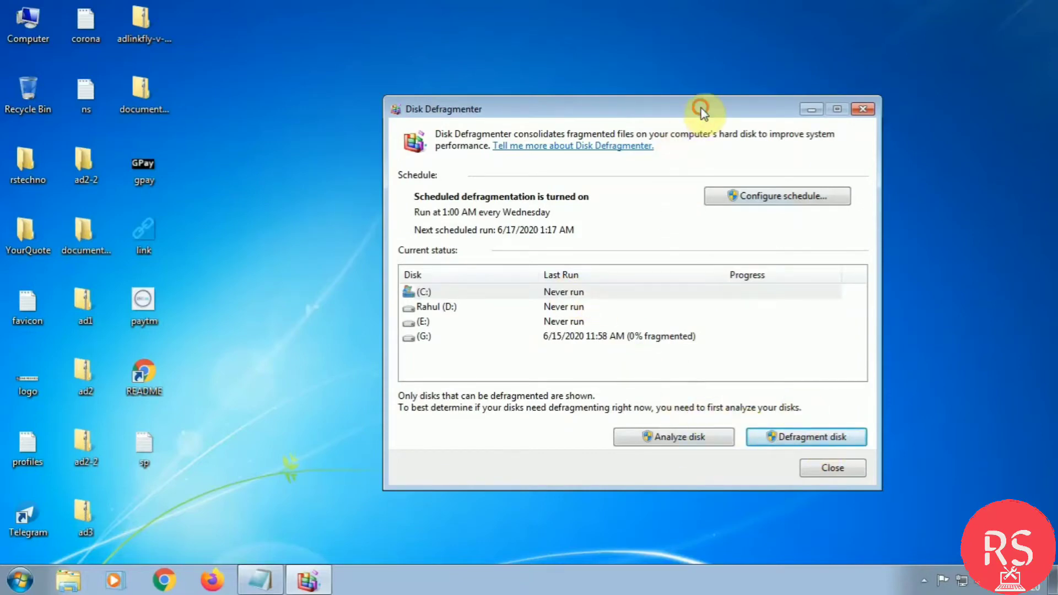
key(alt+F4)
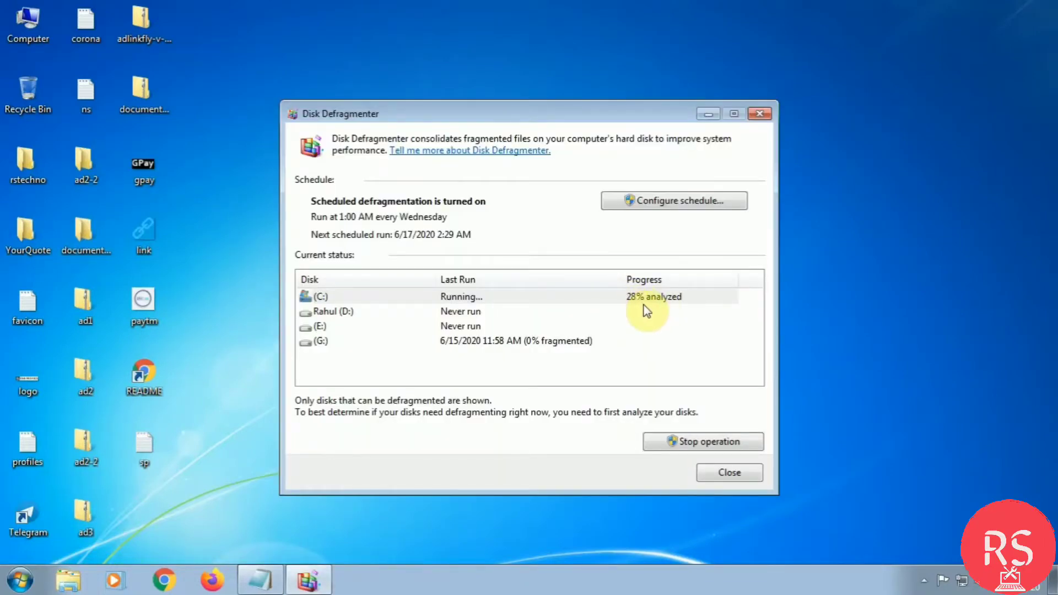
click(646, 308)
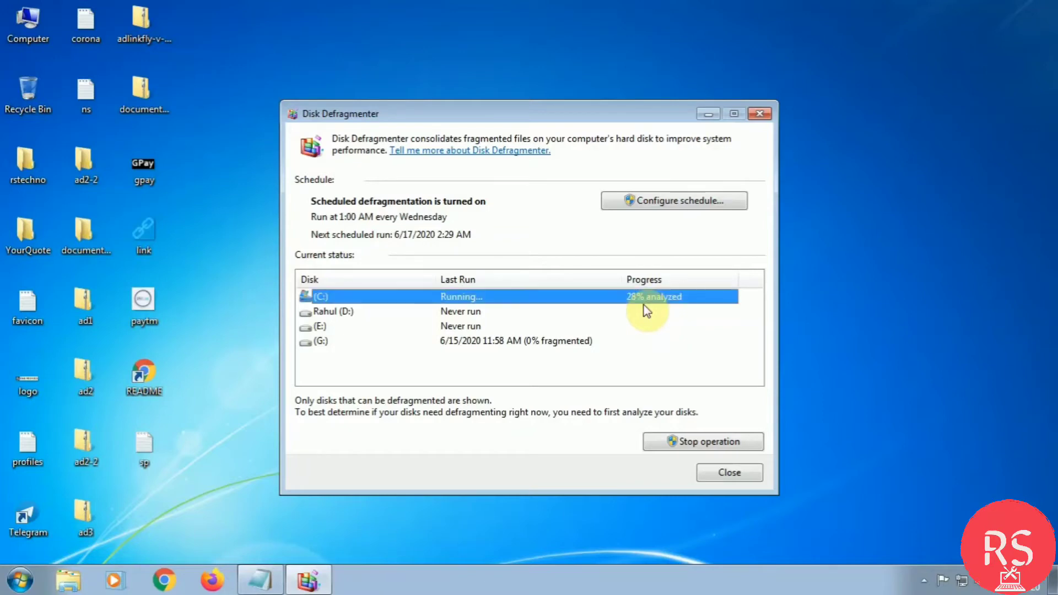
Switch to Notepad and add the line "Use disk defragment only if you're using hard disk..." below the introduction.
click(267, 578)
key(Return)
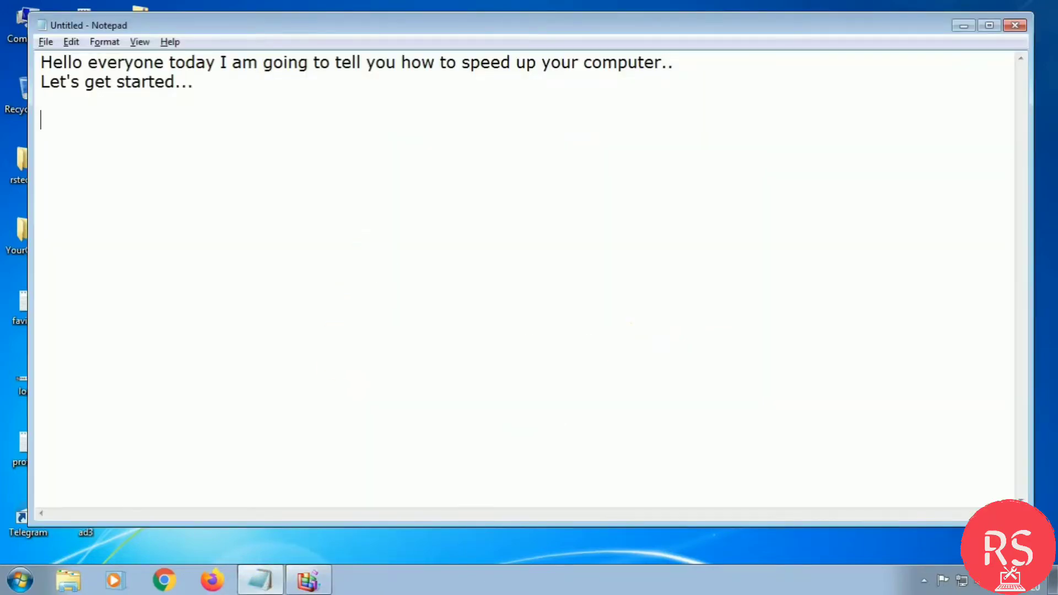
text(Use du)
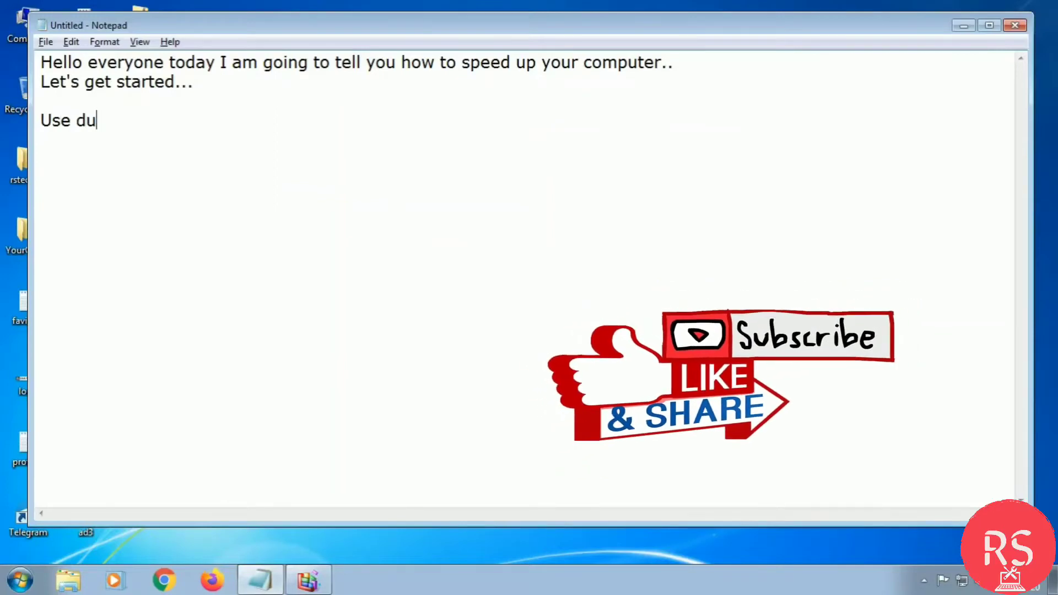
key(BackSpace)
text(isk de)
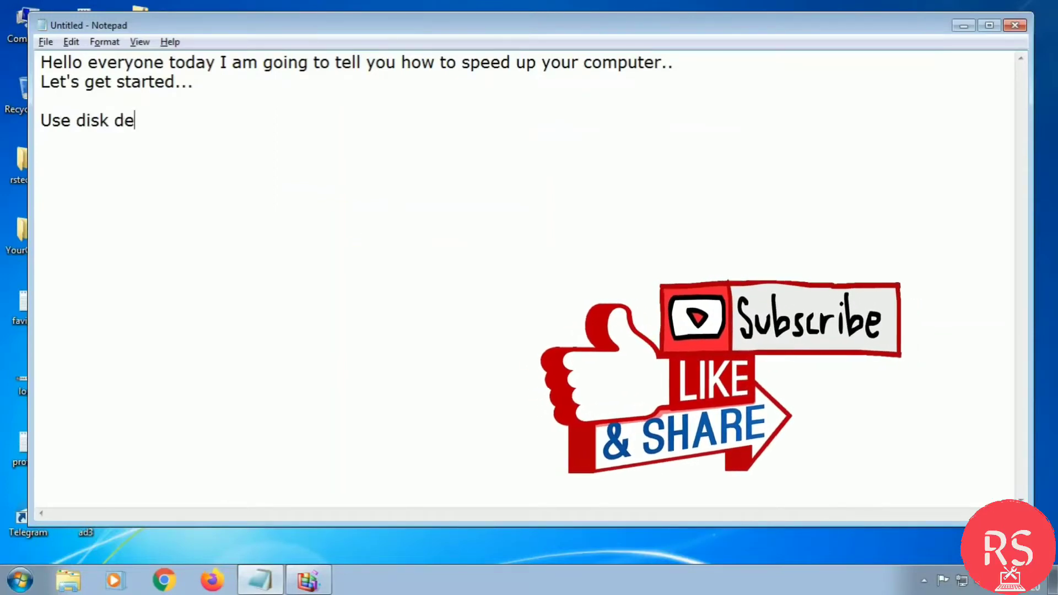
text(fragment i)
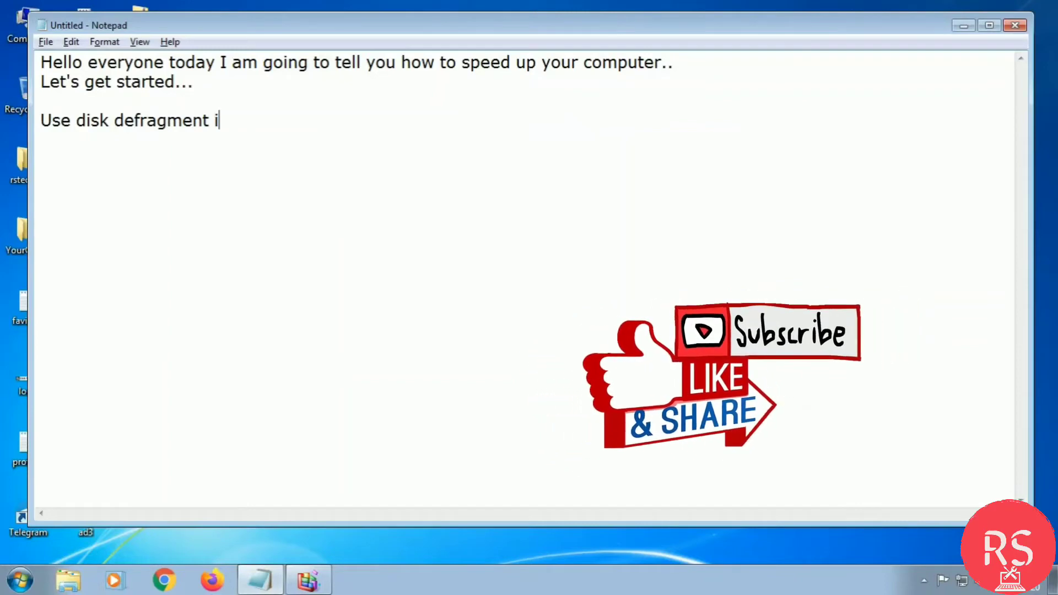
key(BackSpace)
text(onkl)
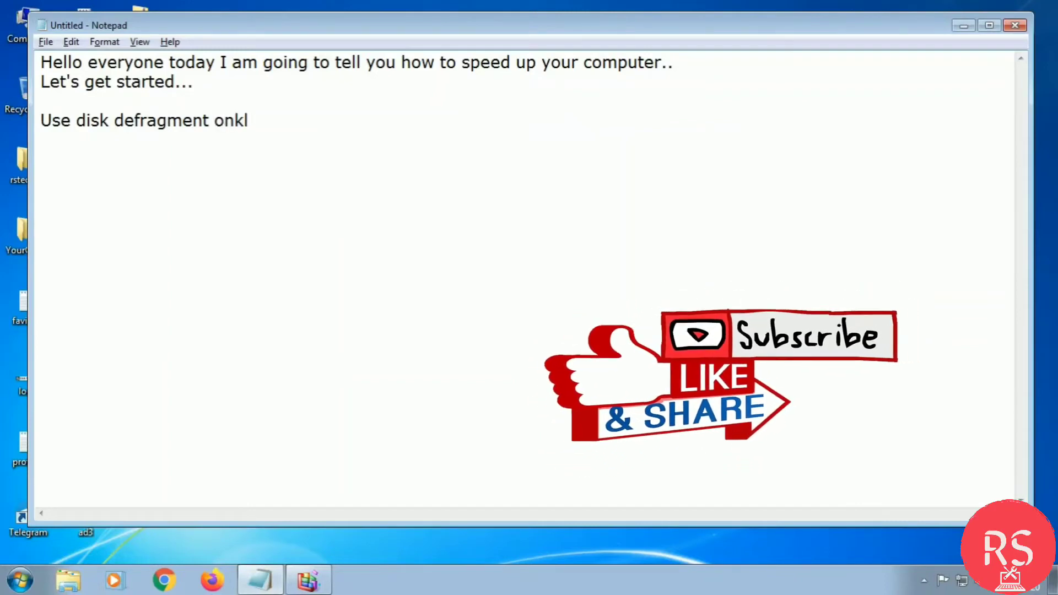
key(BackSpace)
key(BackSpace)
text(l)
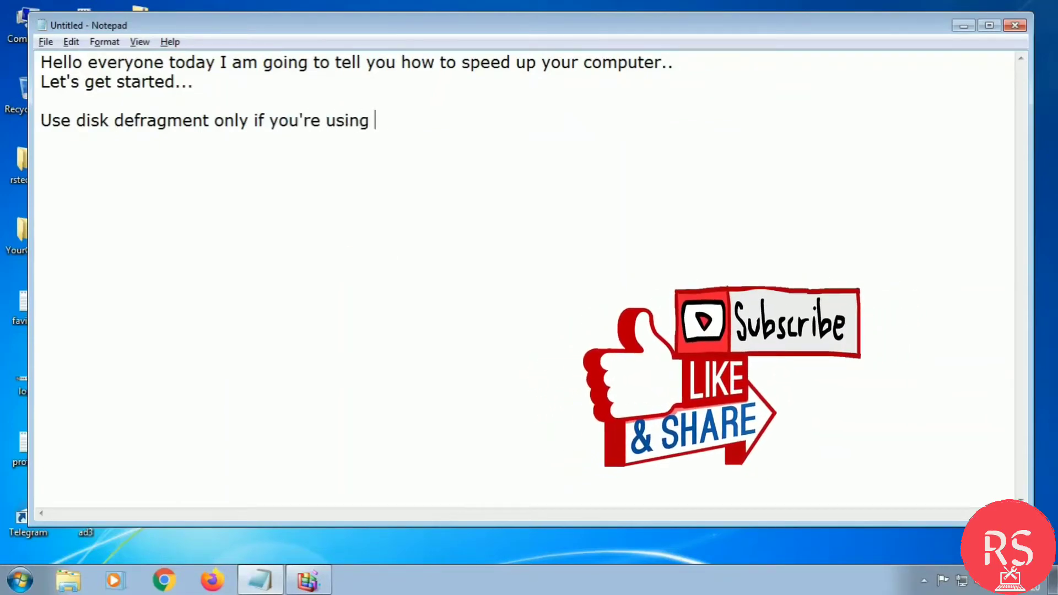
text(hard disk...)
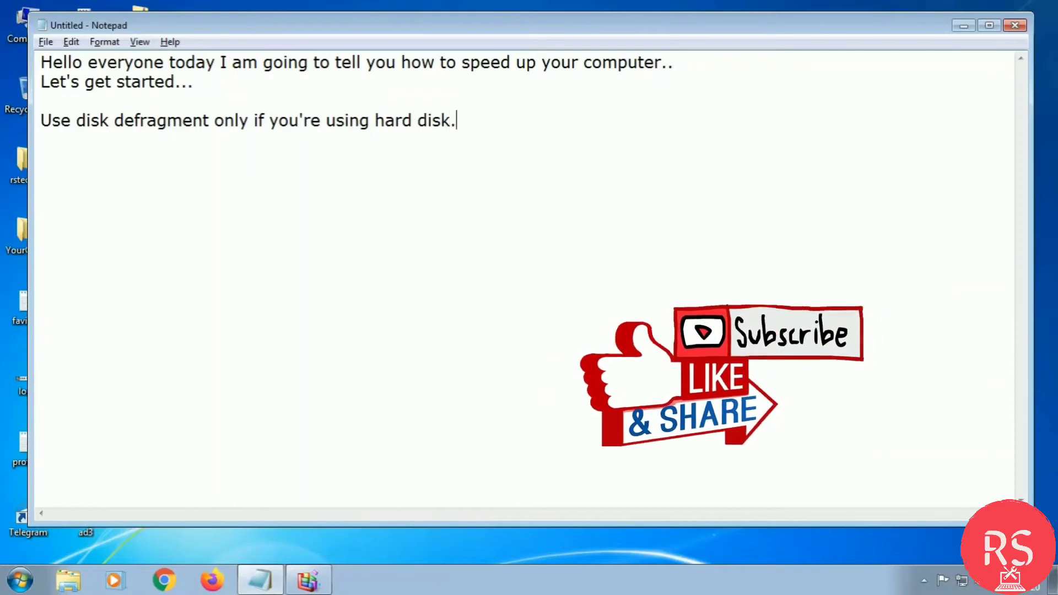
Add the line "If you're using ssd then please don't defragment.." below the hard disk note.
key(Return)
text(If you')
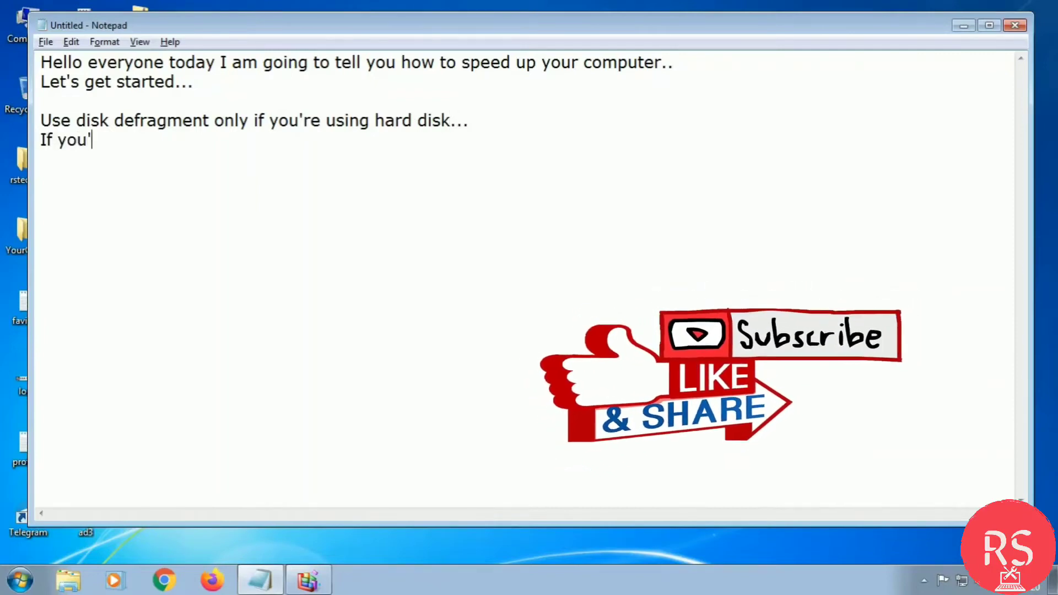
text(re using ssd )
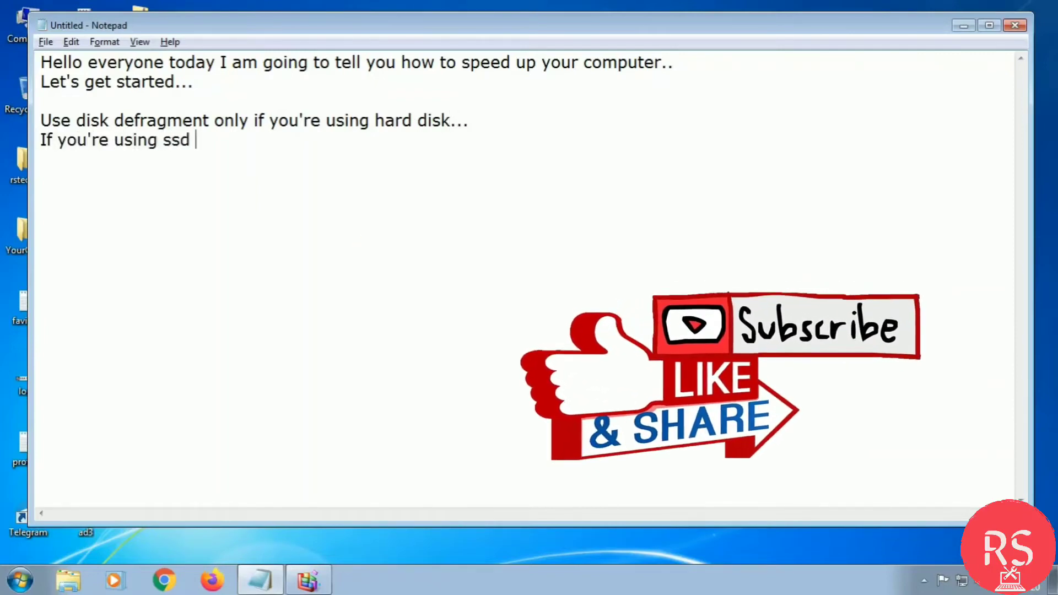
text(then ple)
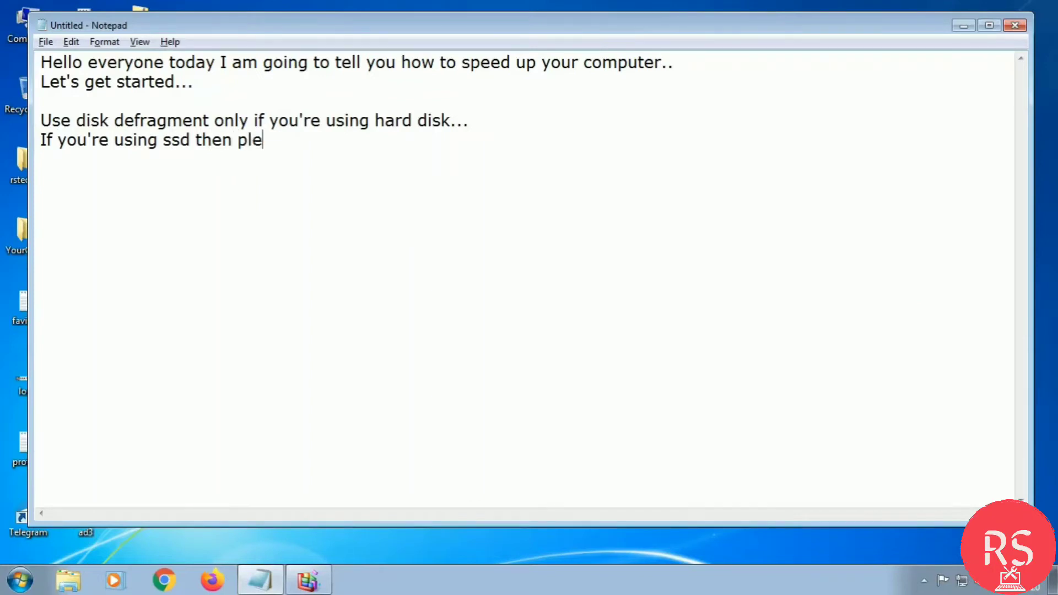
text(ase don)
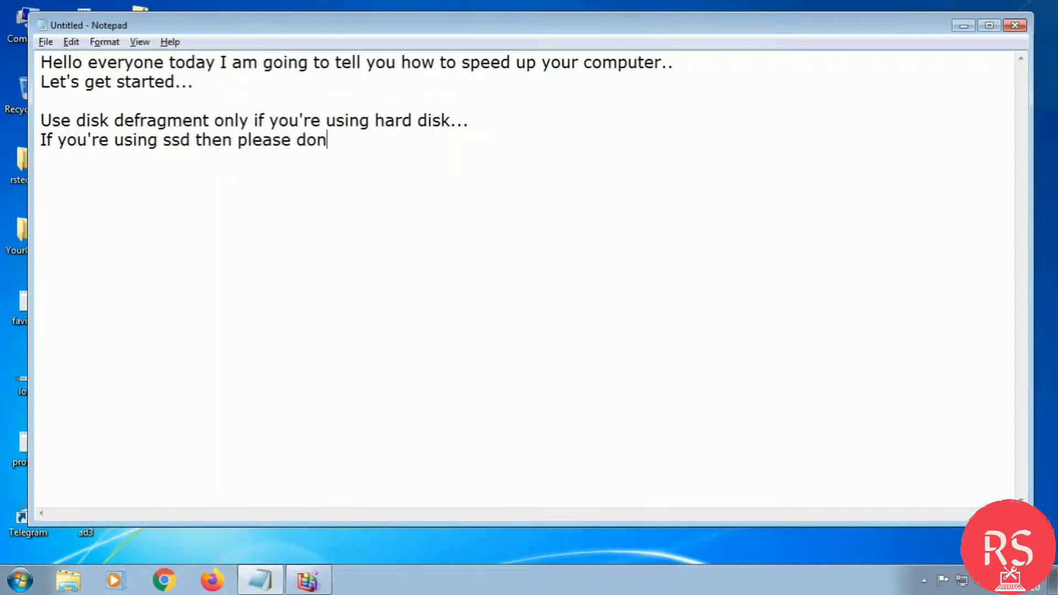
text('t defragment..)
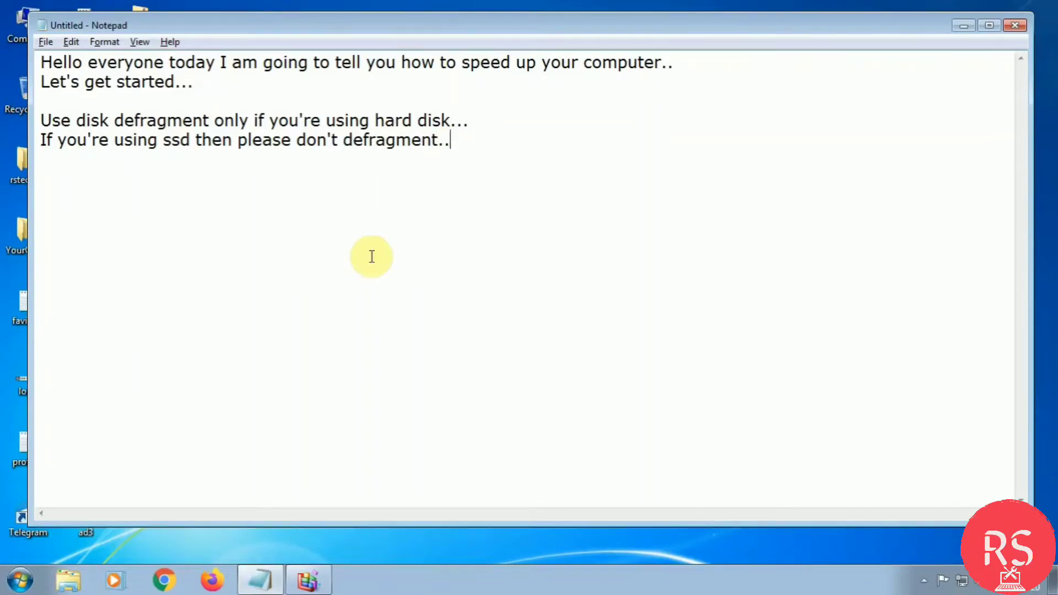
Switch to Disk Defragmenter and start defragmenting the D:, E: and G: drives, running E: a second time.
key(alt+Tab)
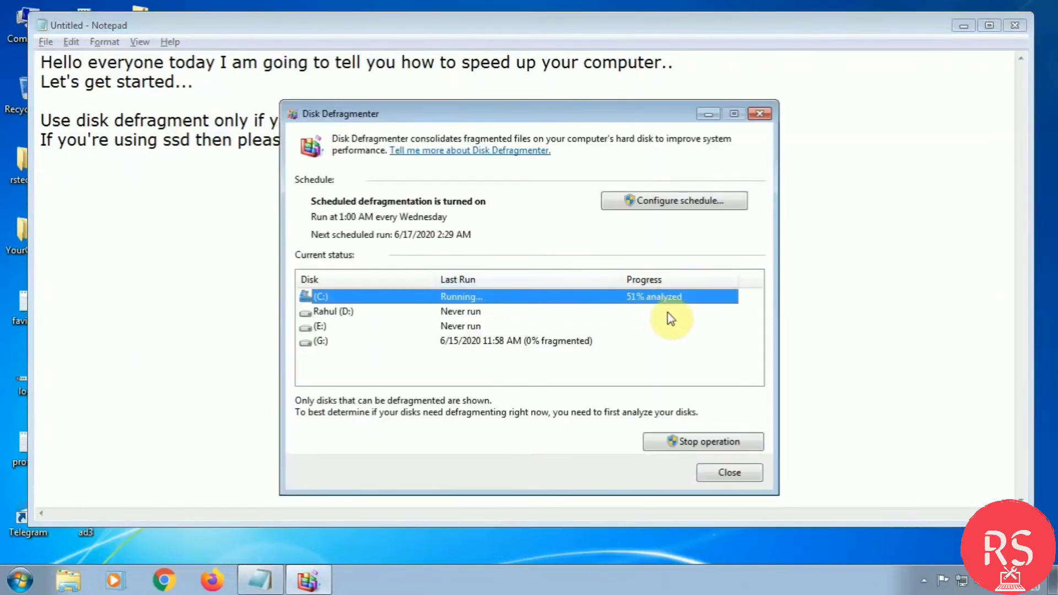
click(474, 311)
click(695, 439)
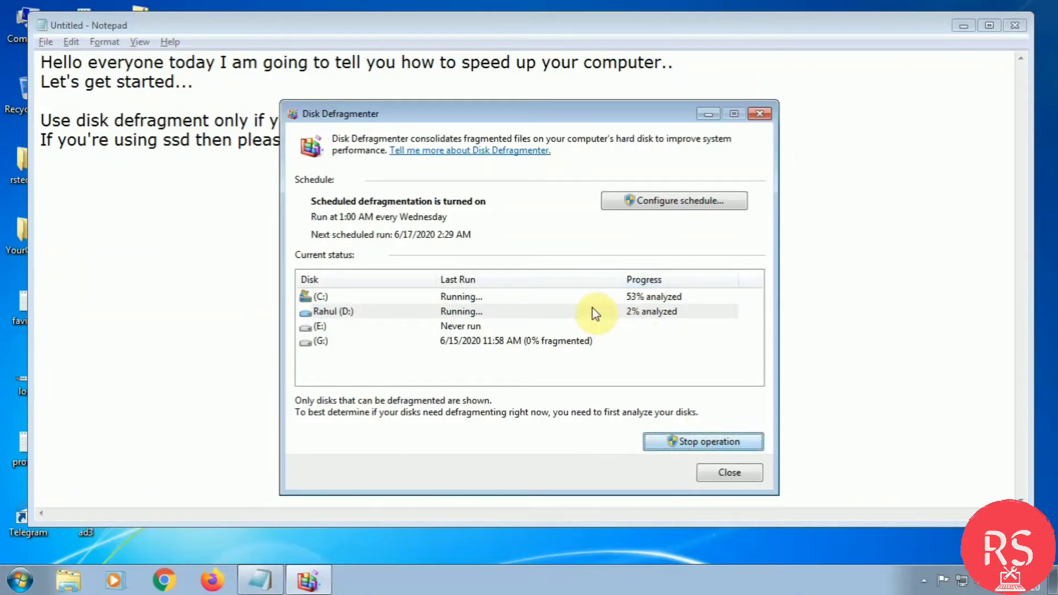
click(473, 326)
click(695, 441)
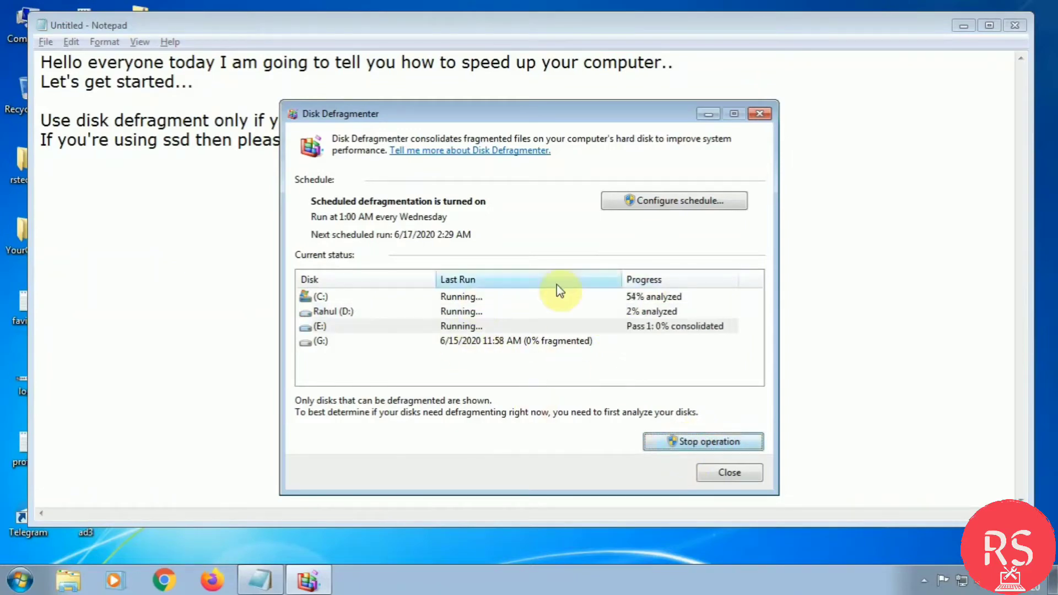
click(435, 347)
click(672, 439)
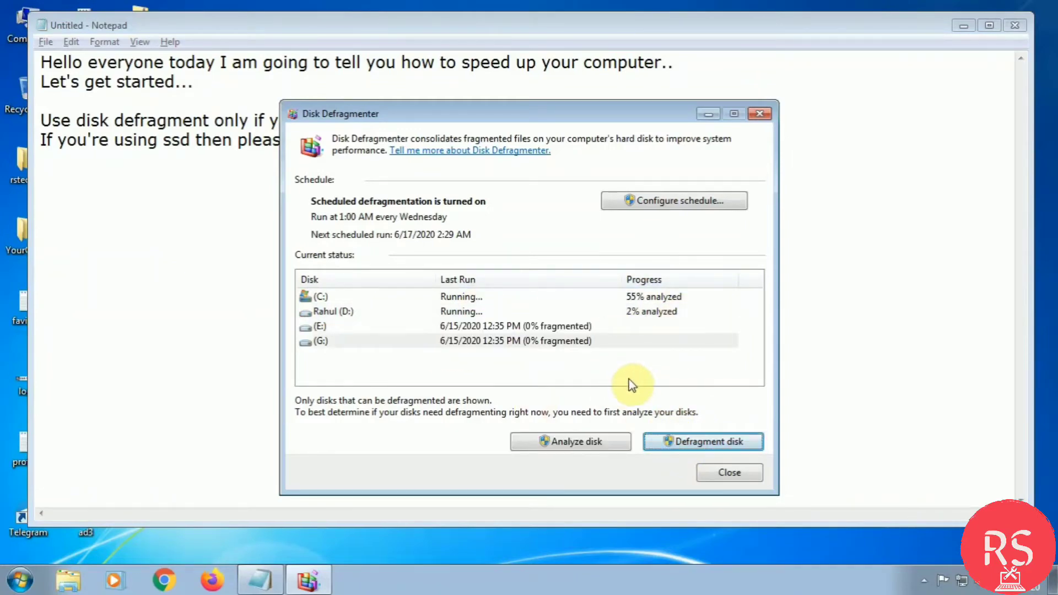
click(571, 326)
click(669, 444)
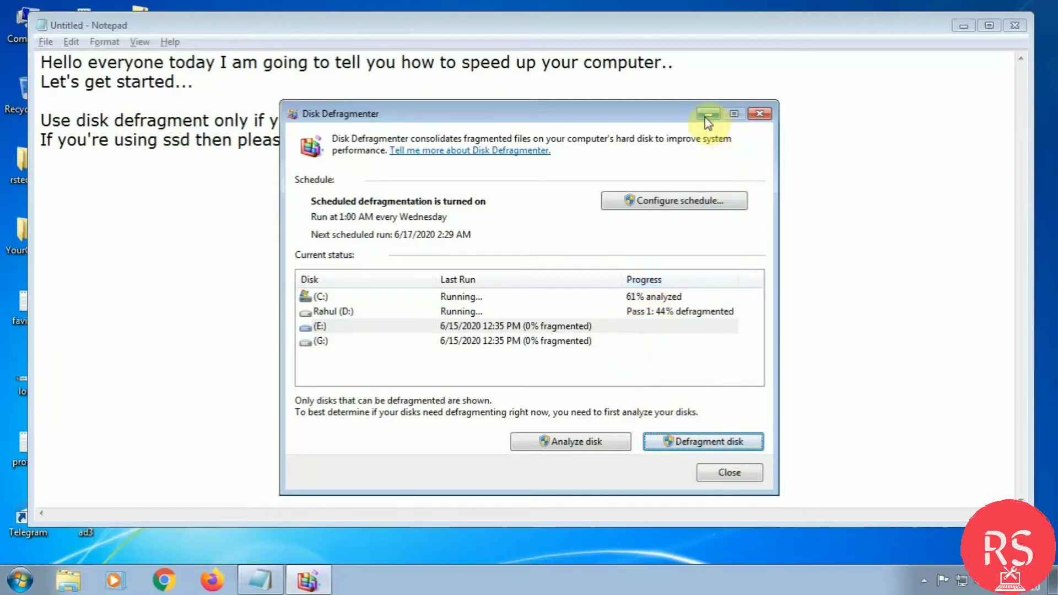
drag(686, 118, 741, 107)
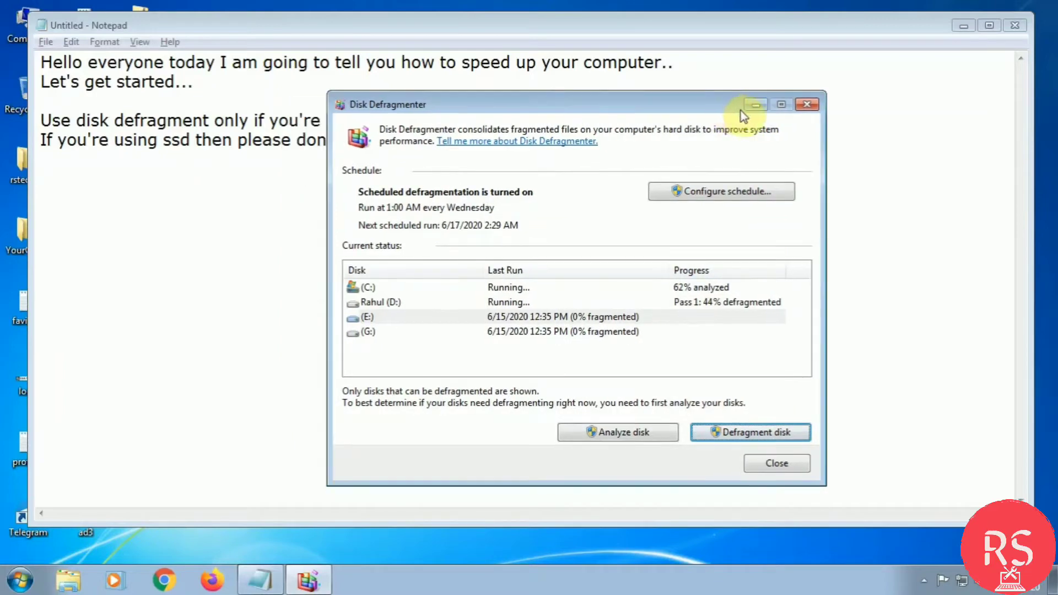
Return to Notepad and add the line "Let's do other things until defragment completes..." below the SSD note.
click(329, 252)
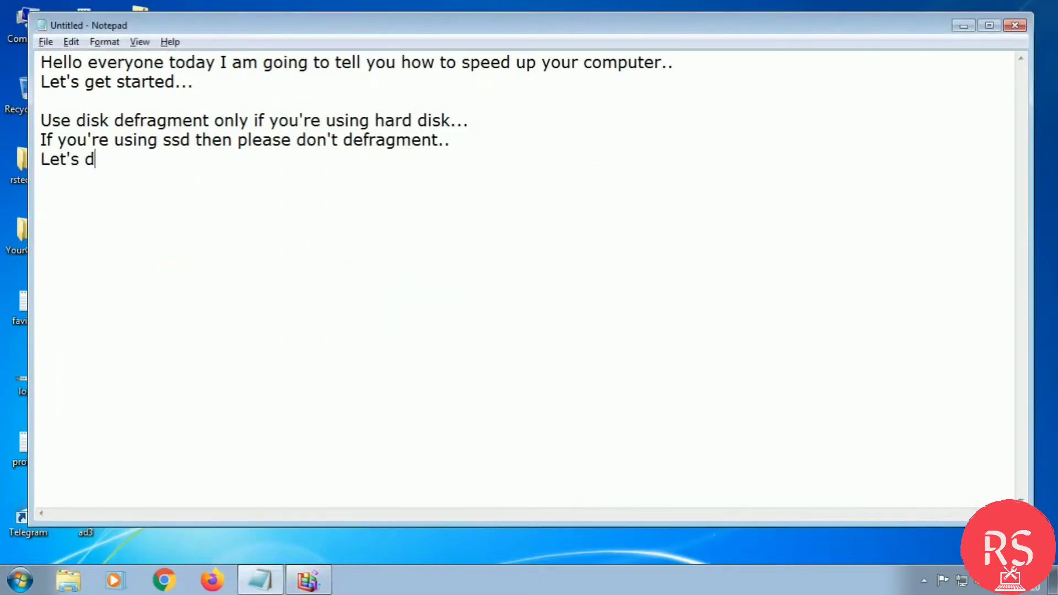
text(other things unt)
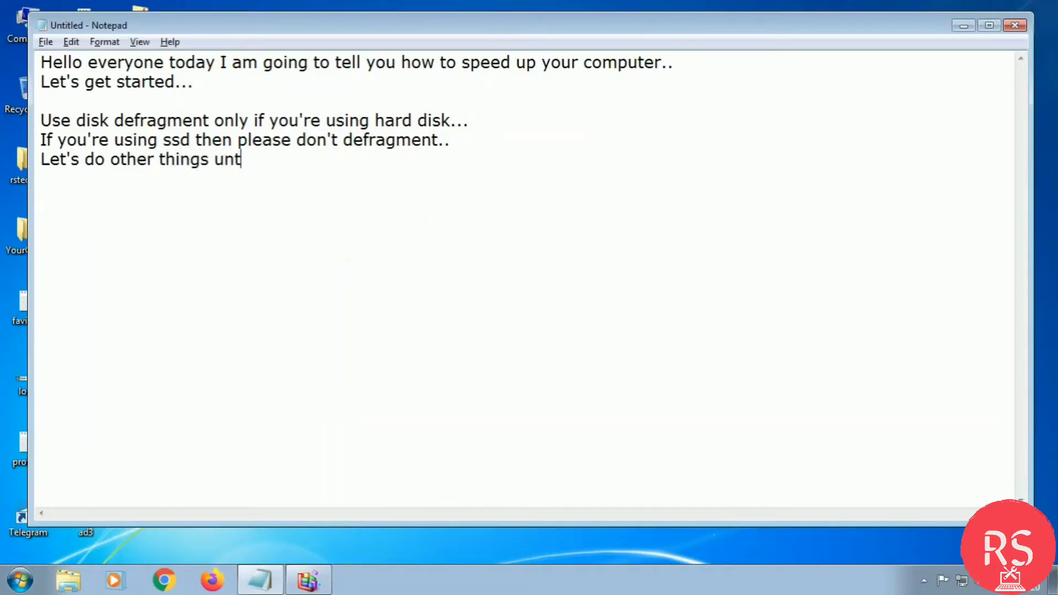
text(il defrag)
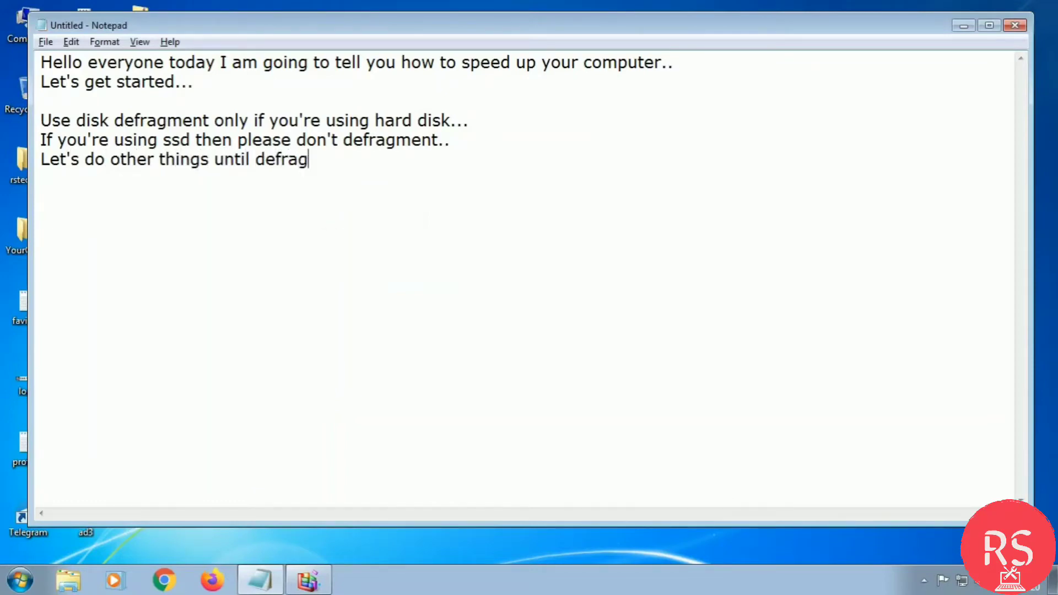
text(ment comple)
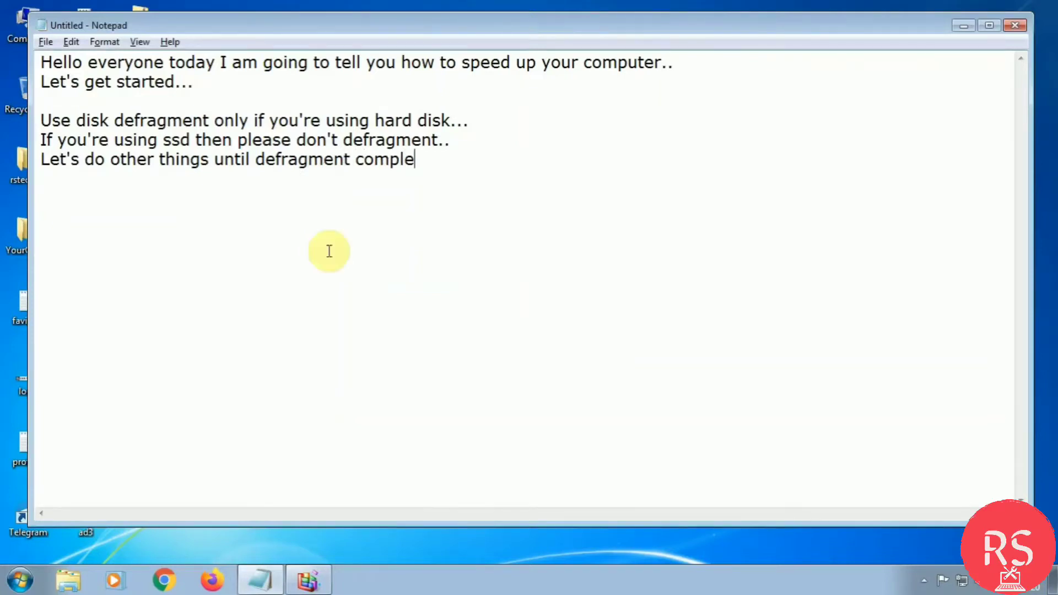
text(tes...)
key(Return)
Search for disk, open Disk Cleanup and scan the C: drive.
click(20, 580)
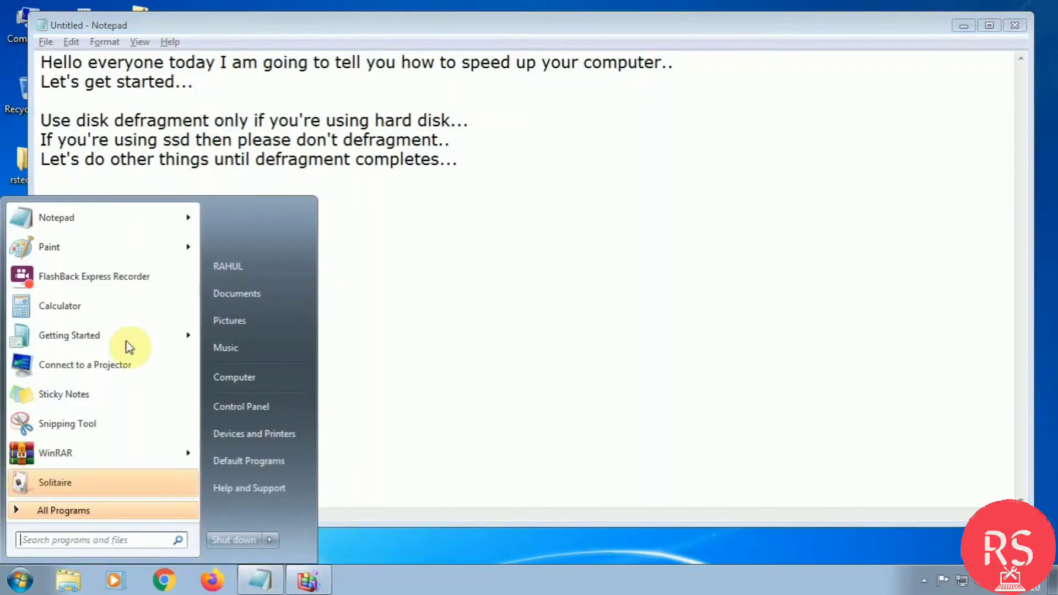
text(disk)
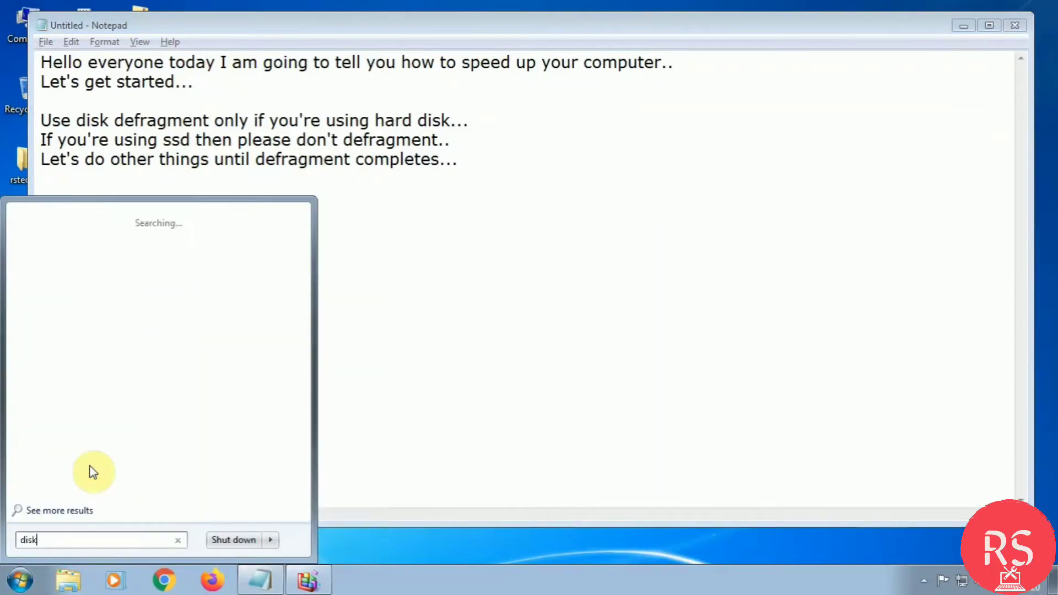
click(69, 257)
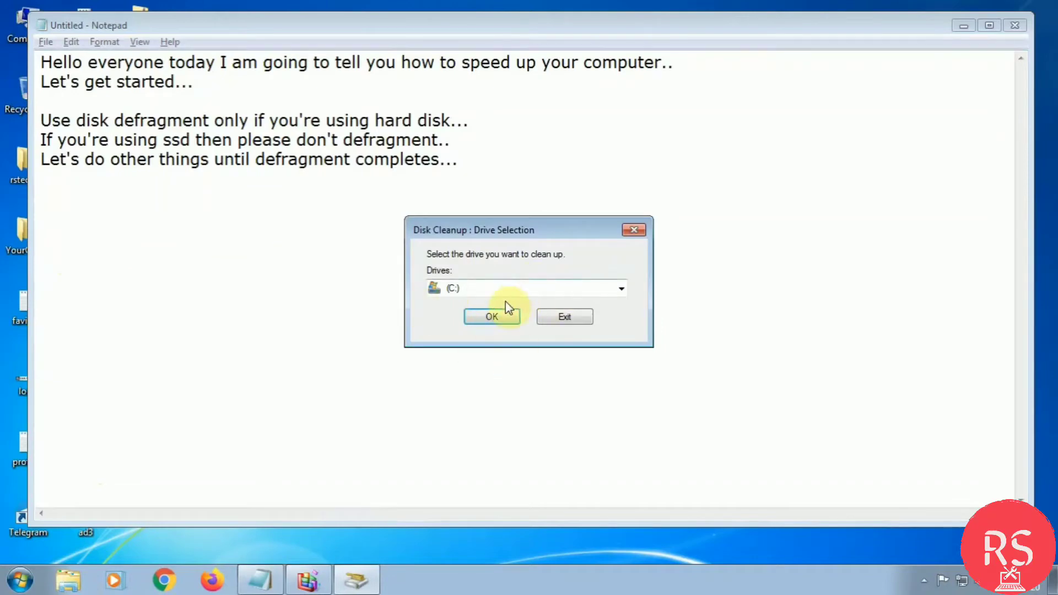
click(505, 312)
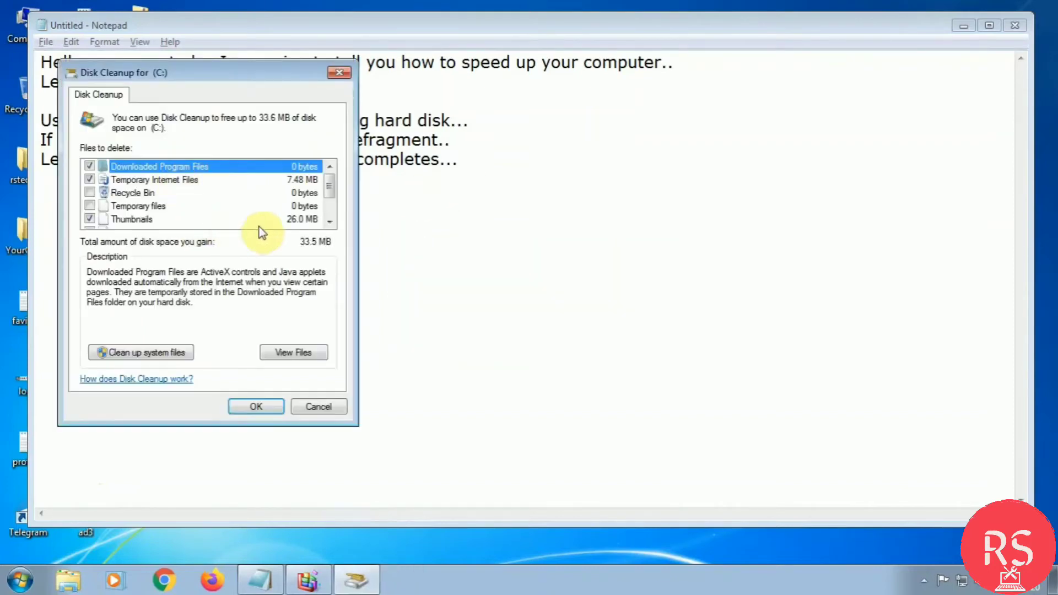
Include temporary files, per user queued and system archived Windows error reports in the cleanup, and start cleaning up system files.
drag(197, 74, 521, 78)
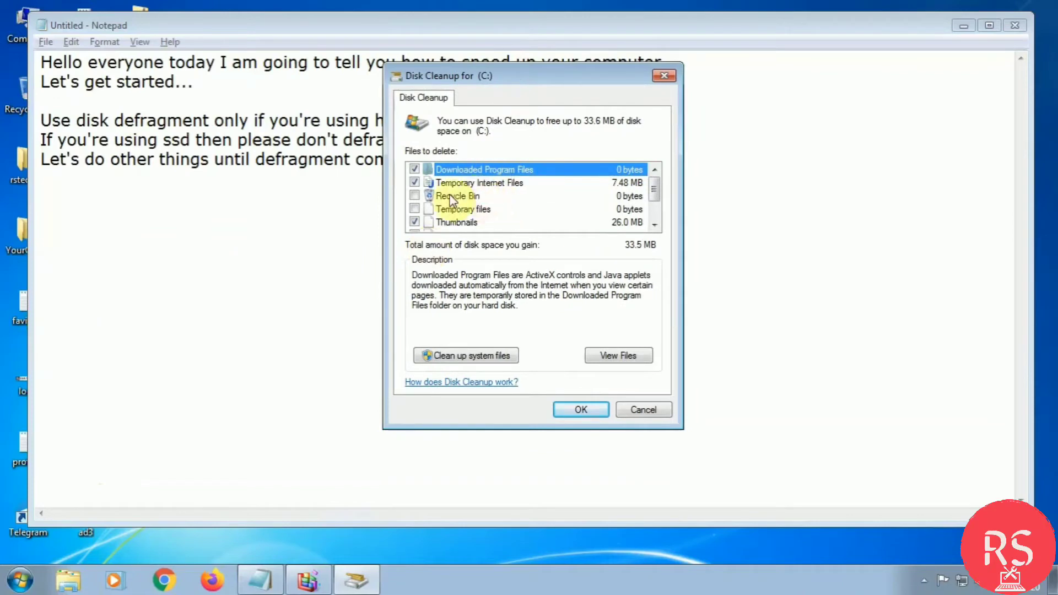
click(415, 209)
scroll(415, 198, down, 1)
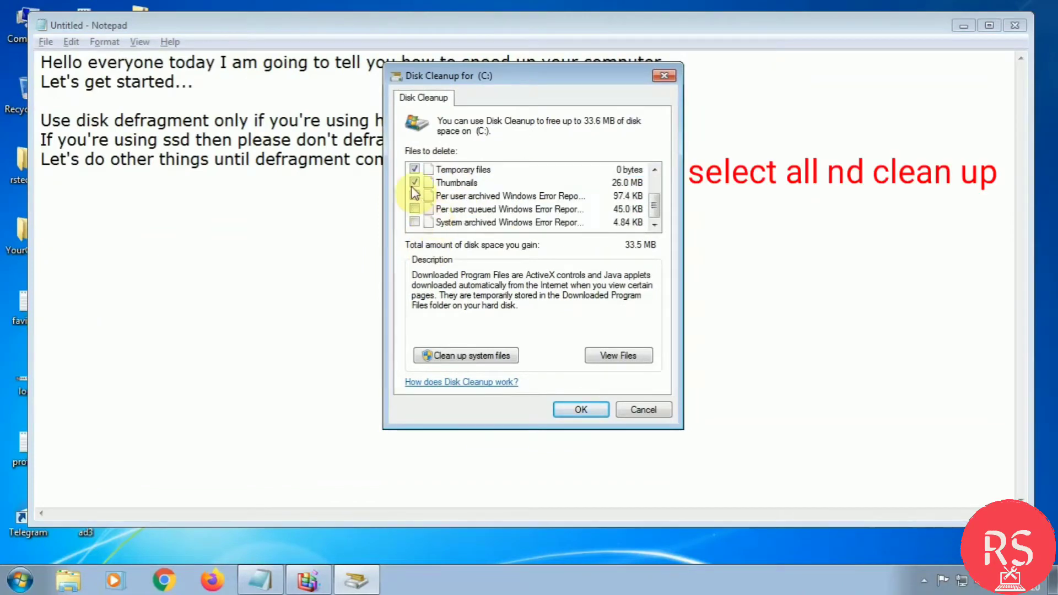
click(414, 209)
click(414, 222)
scroll(416, 221, up, 1)
scroll(420, 219, down, 1)
click(465, 355)
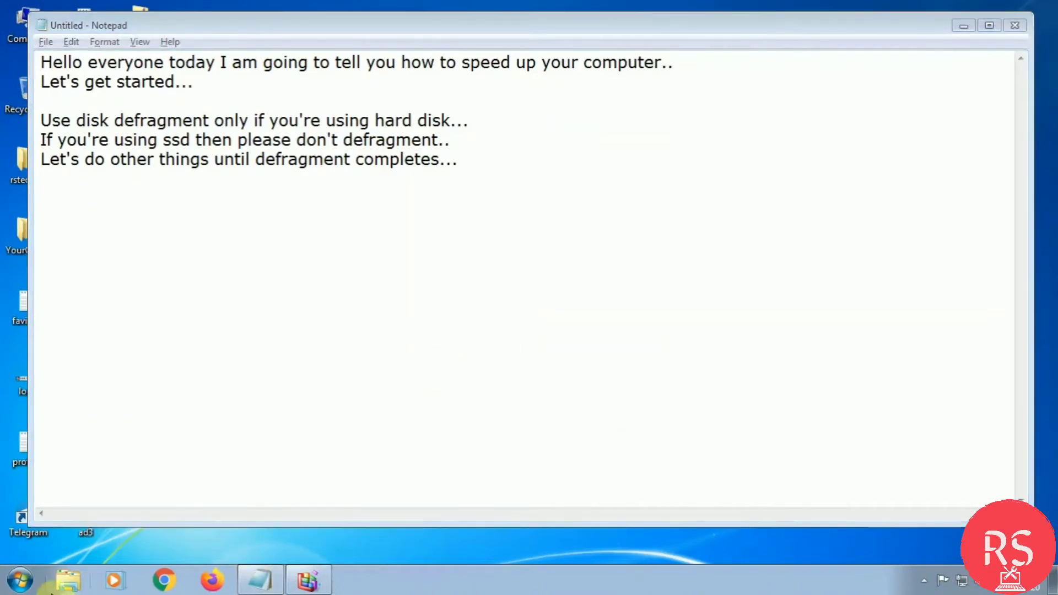
Open the Control Panel and display its items as large icons.
click(20, 580)
click(258, 410)
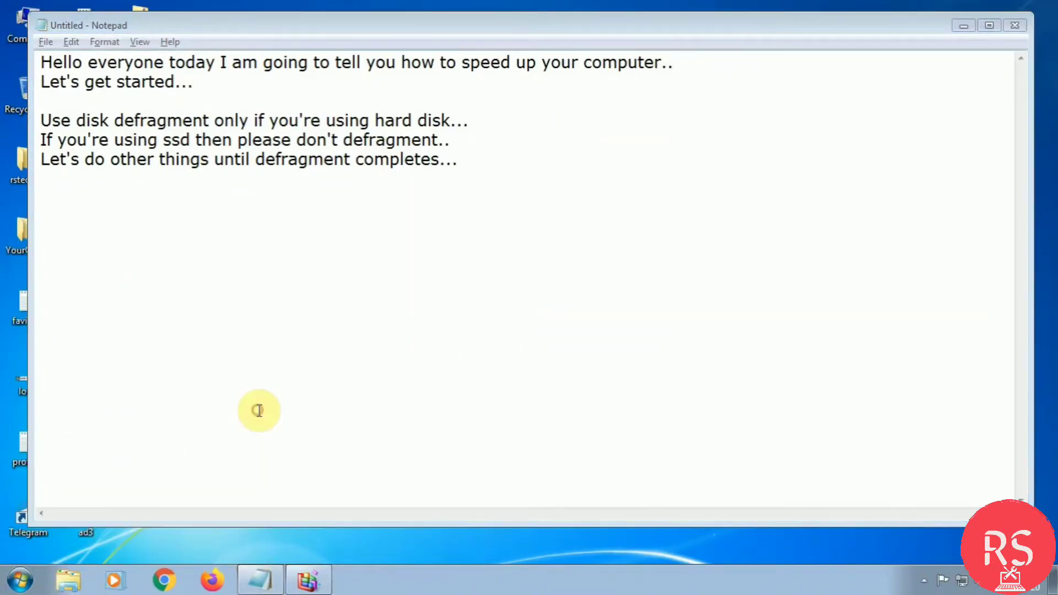
click(772, 70)
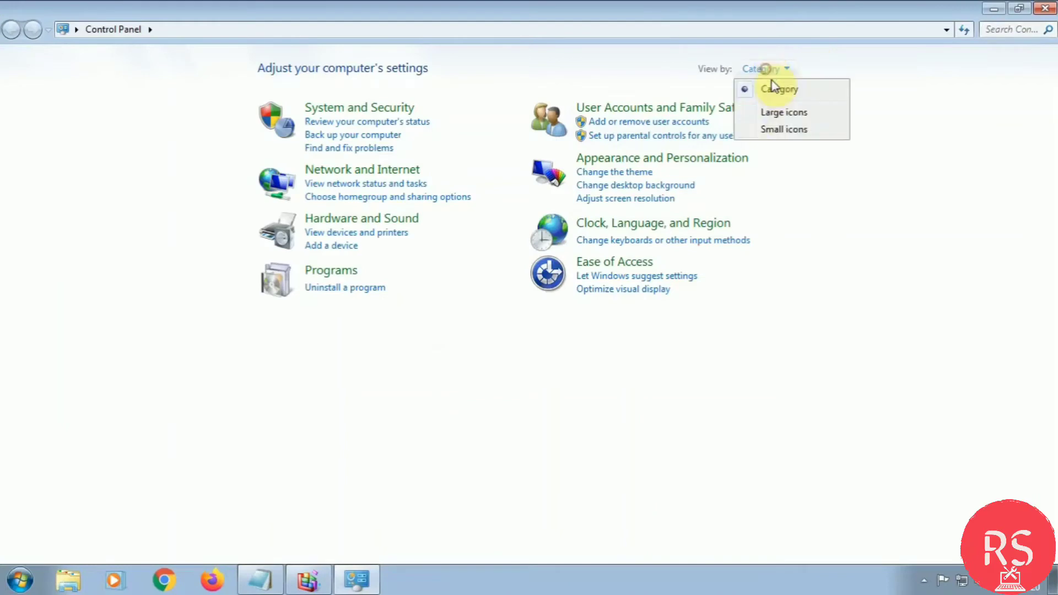
click(782, 111)
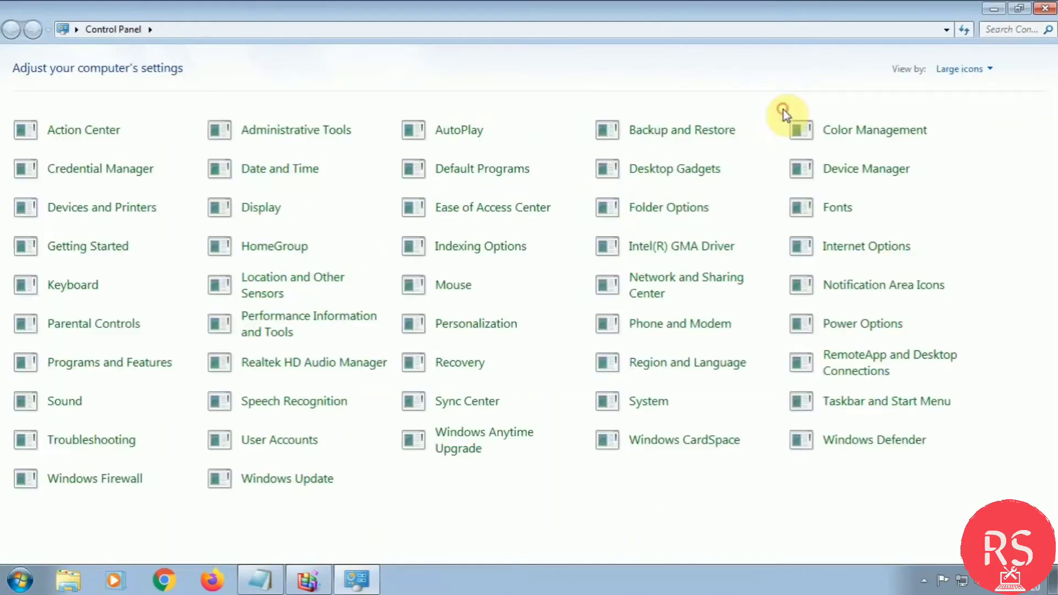
Activate the High performance power plan from the additional plans in Power Options and close the window.
click(842, 325)
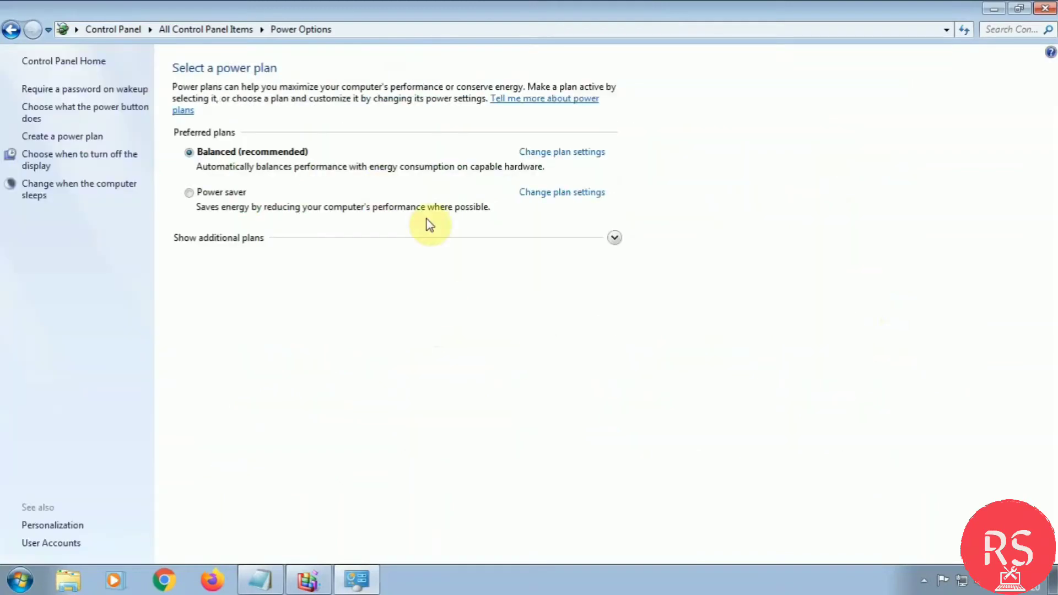
click(614, 238)
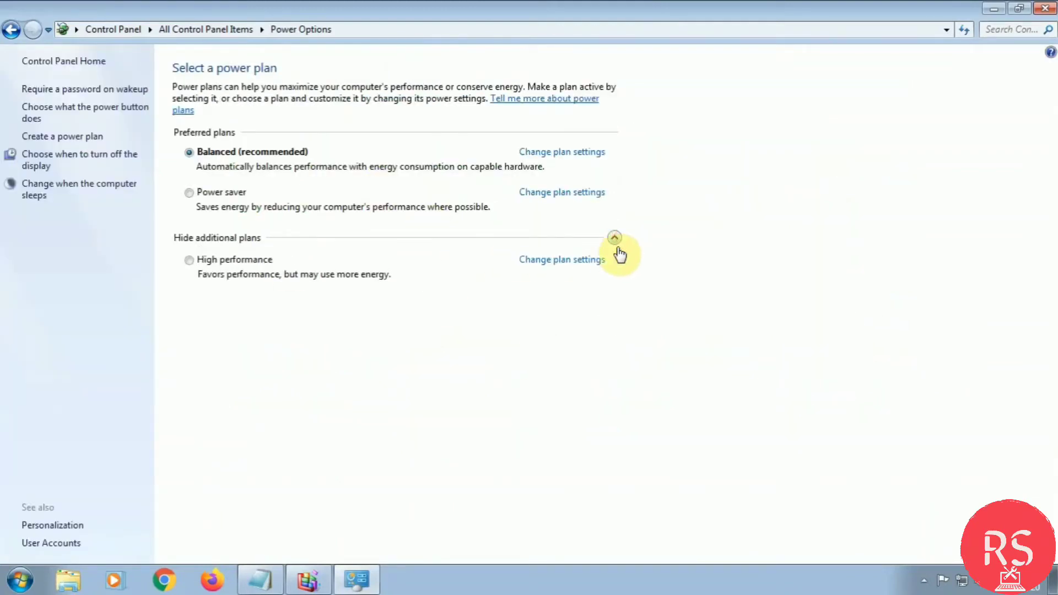
click(189, 262)
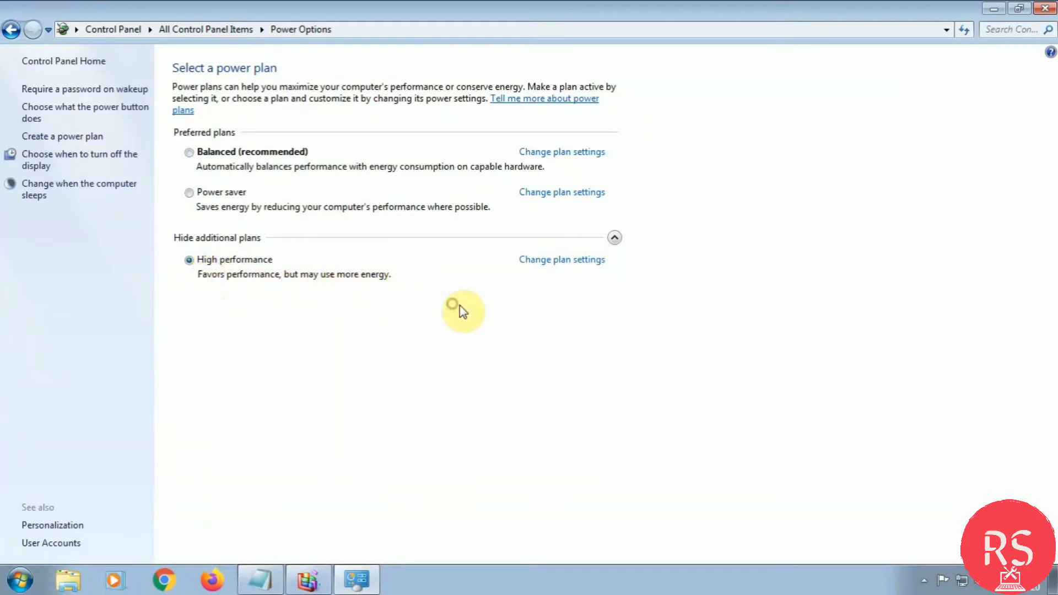
click(615, 240)
click(1044, 8)
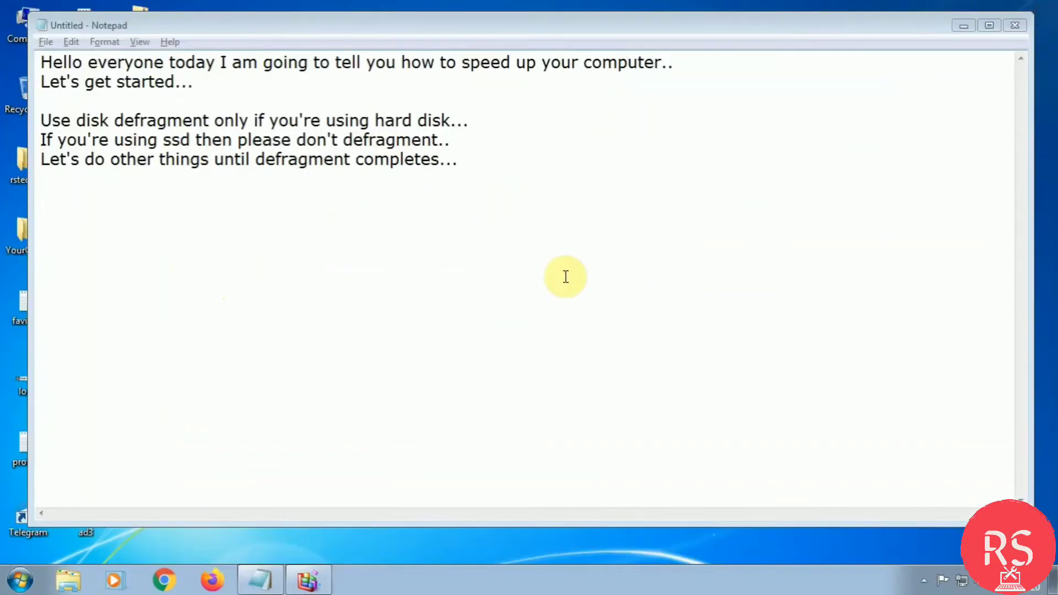
Reopen the Control Panel in Category view and open the list for turning Windows features on or off from the uninstall page.
click(23, 583)
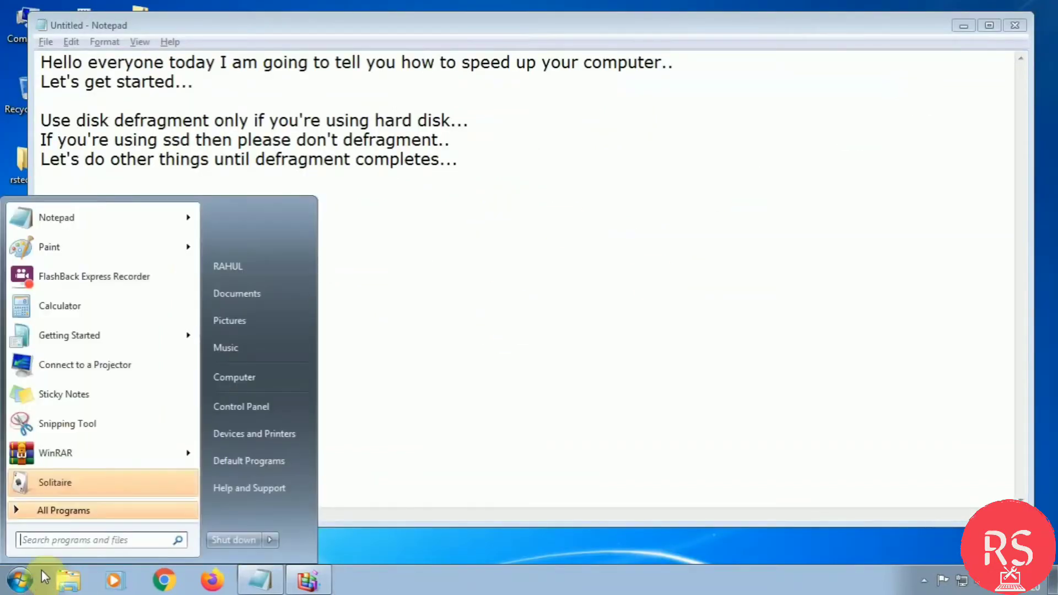
click(43, 577)
click(21, 579)
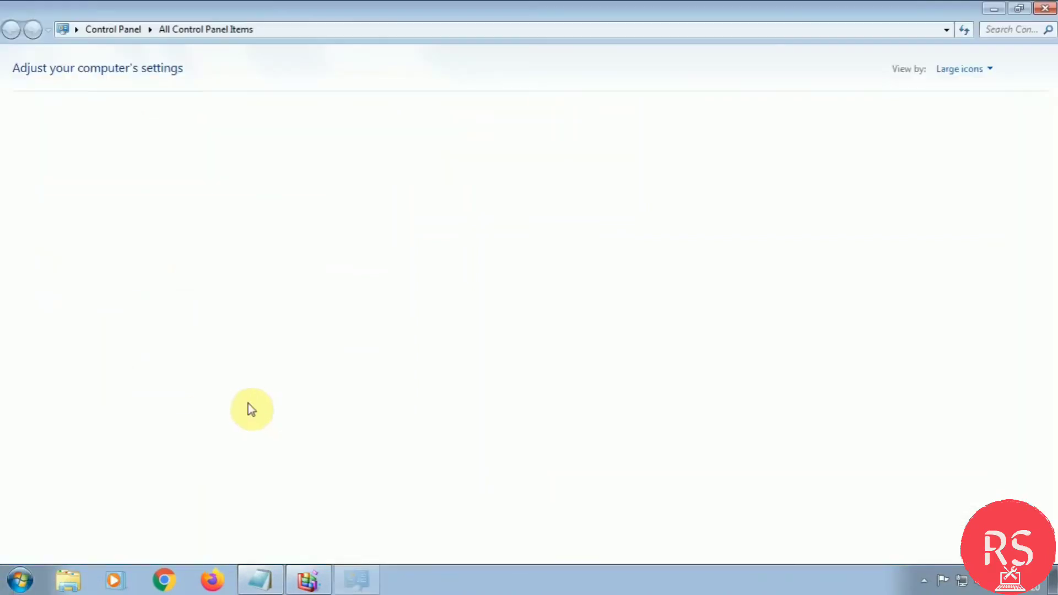
click(968, 78)
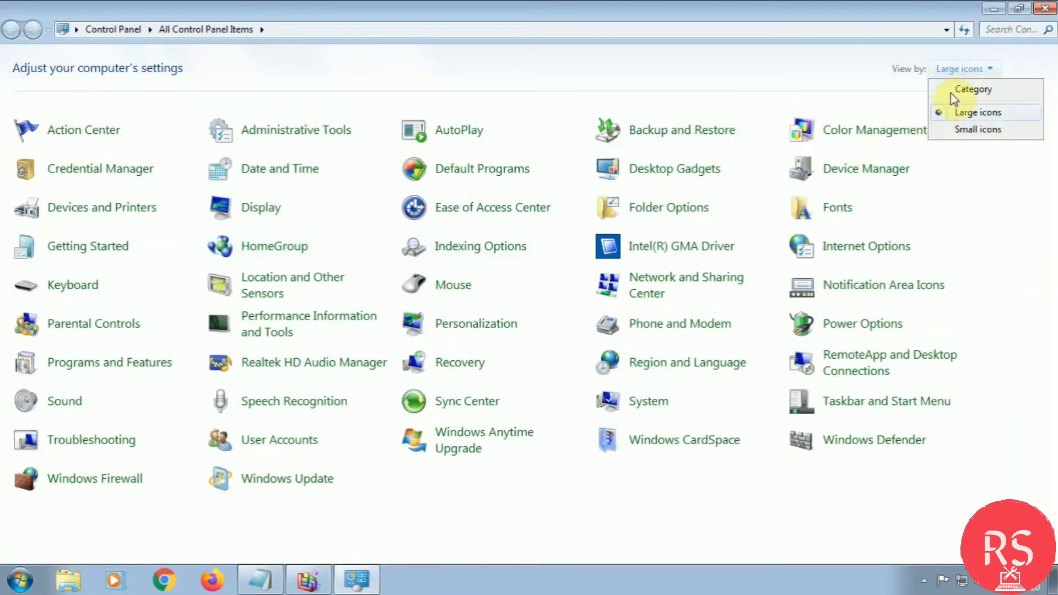
click(951, 91)
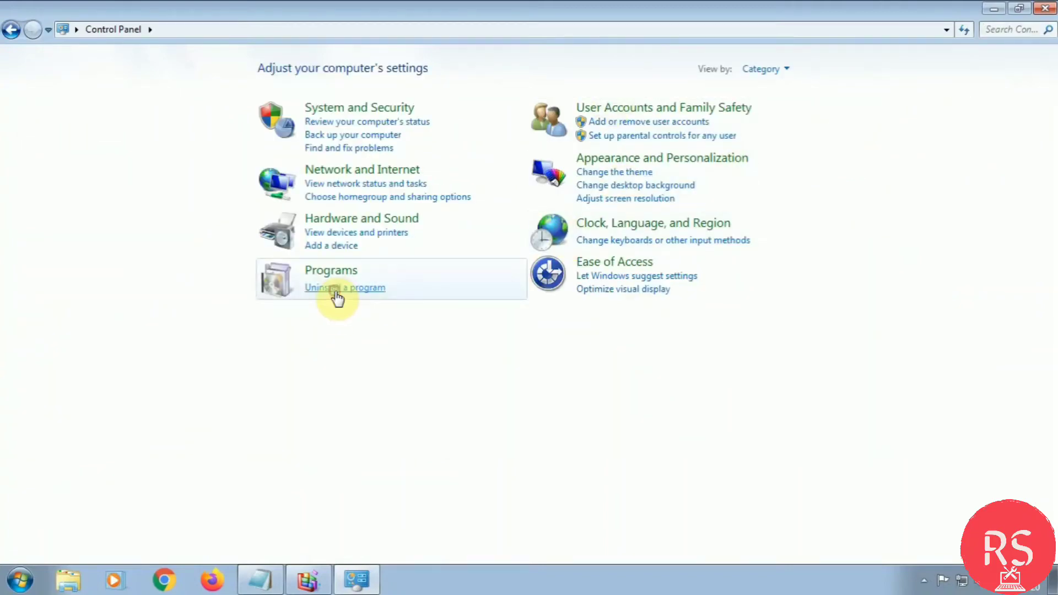
click(337, 296)
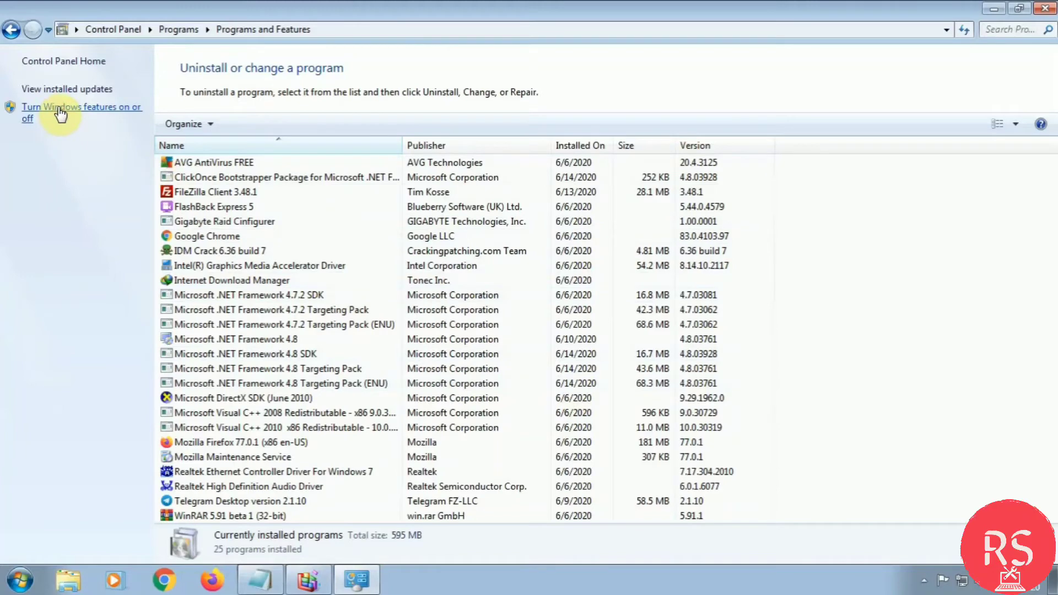
click(30, 120)
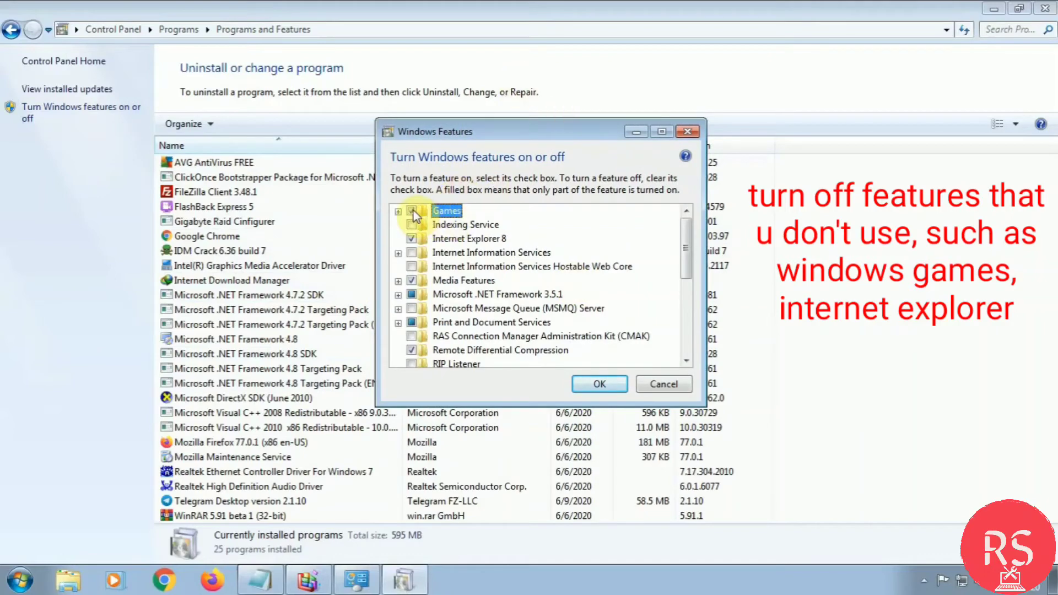
Turn off the Games and Internet Explorer 8 features in the Windows Features list, confirming each change.
click(412, 211)
click(20, 580)
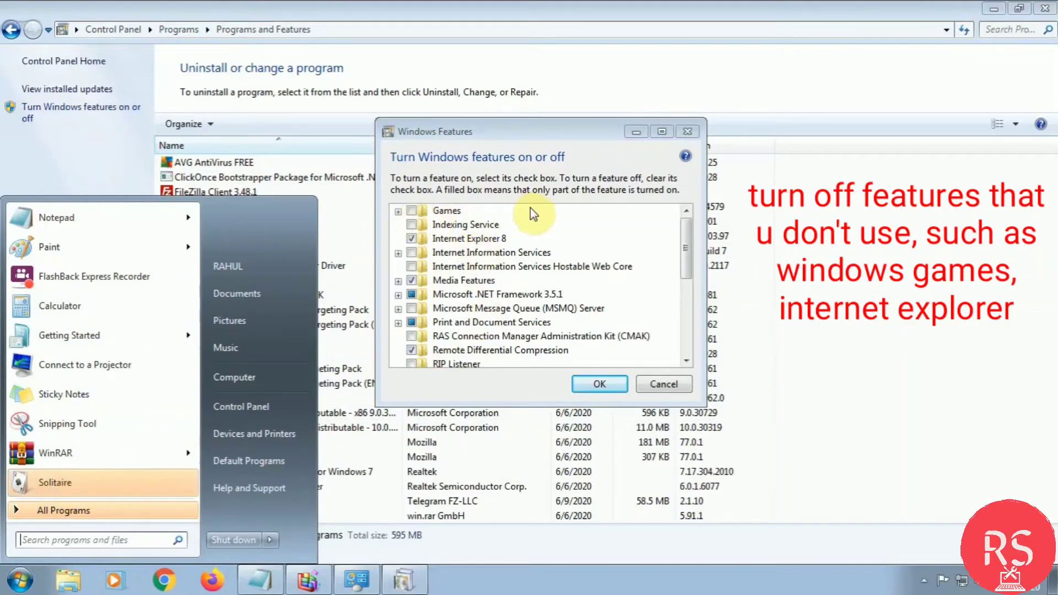
click(592, 210)
click(411, 239)
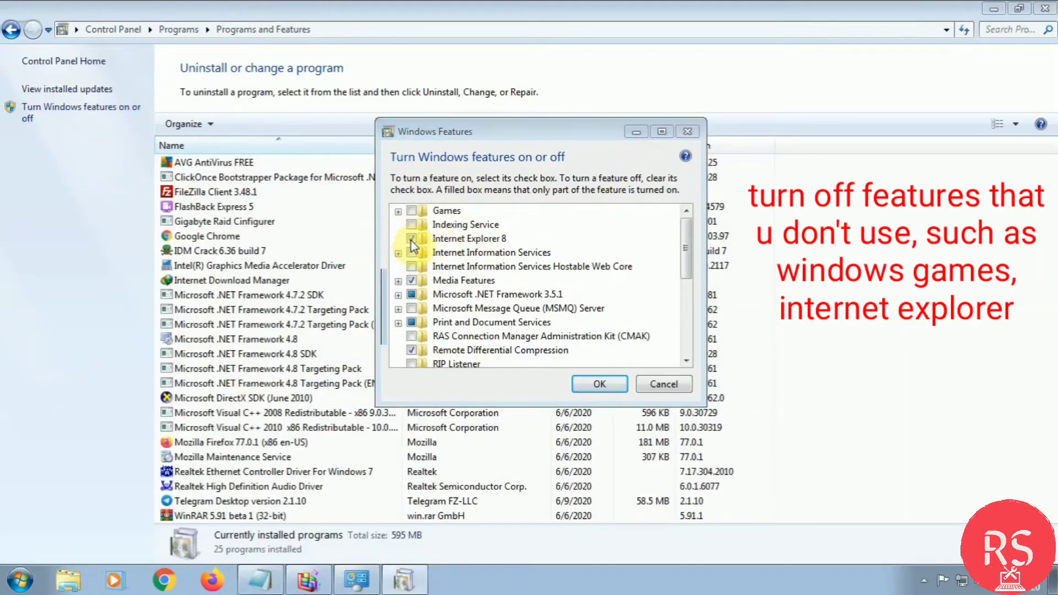
click(567, 329)
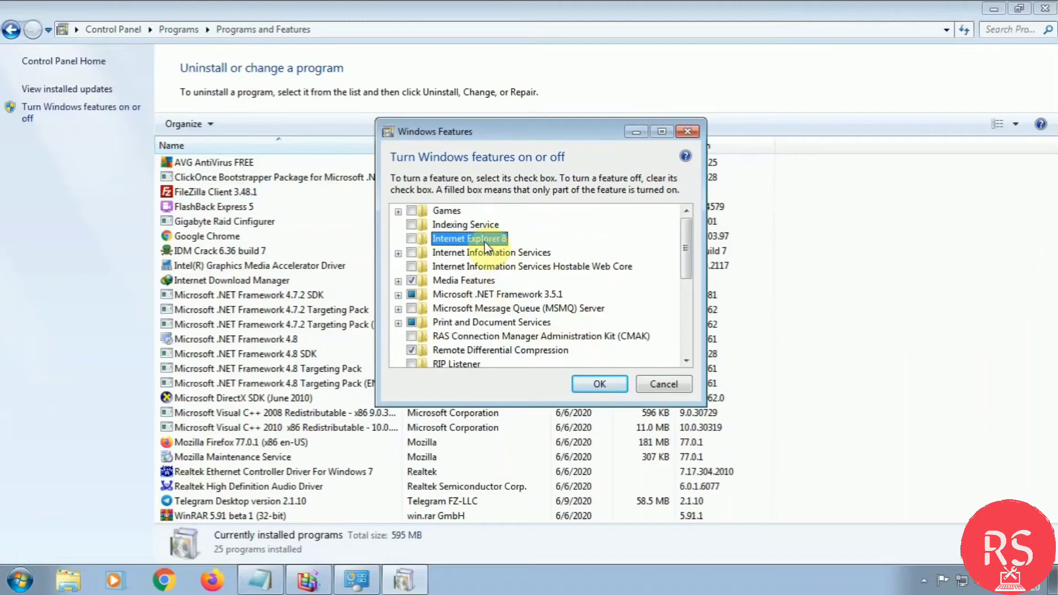
Look through the remaining Windows features, apply the changes and postpone the computer restart.
scroll(573, 250, down, 2)
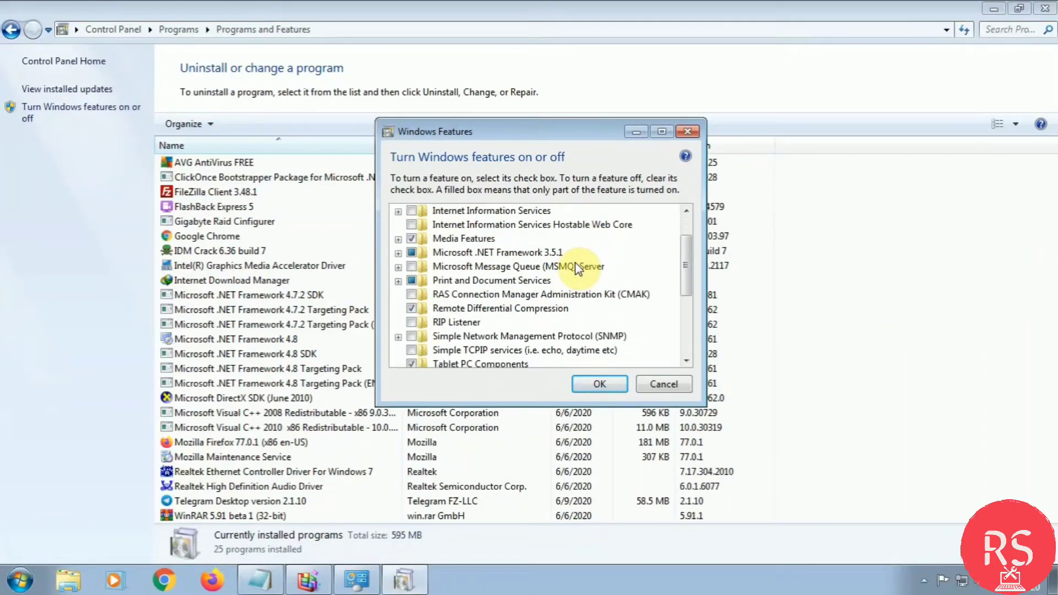
scroll(576, 269, down, 3)
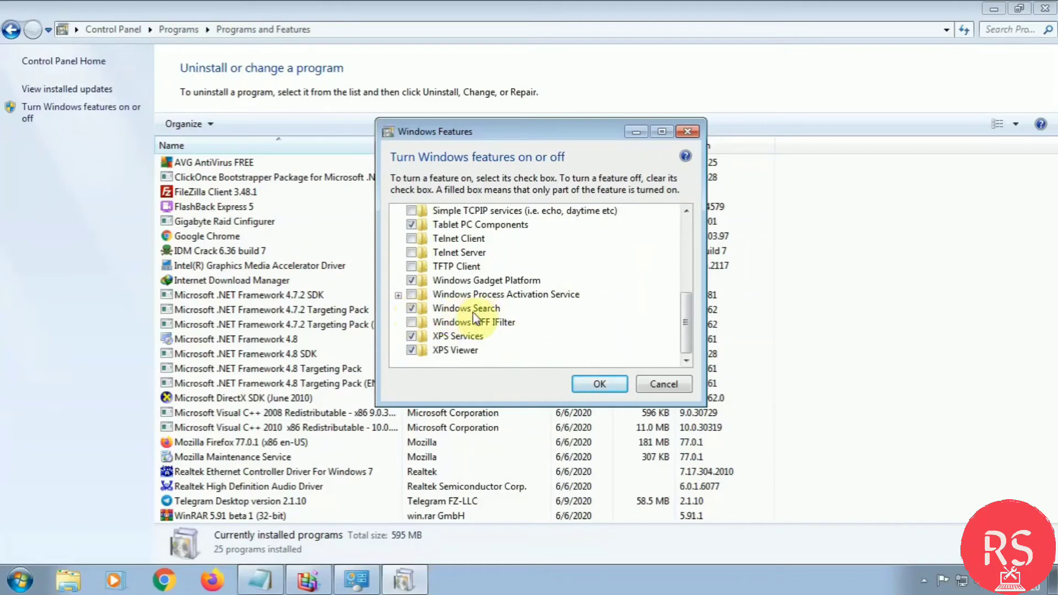
click(600, 384)
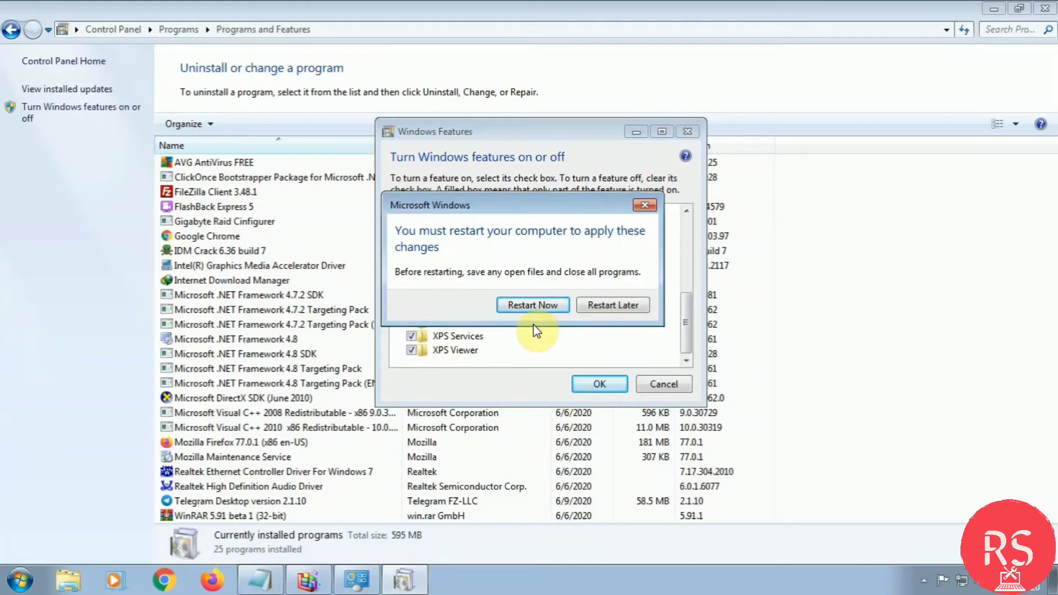
click(924, 581)
click(924, 580)
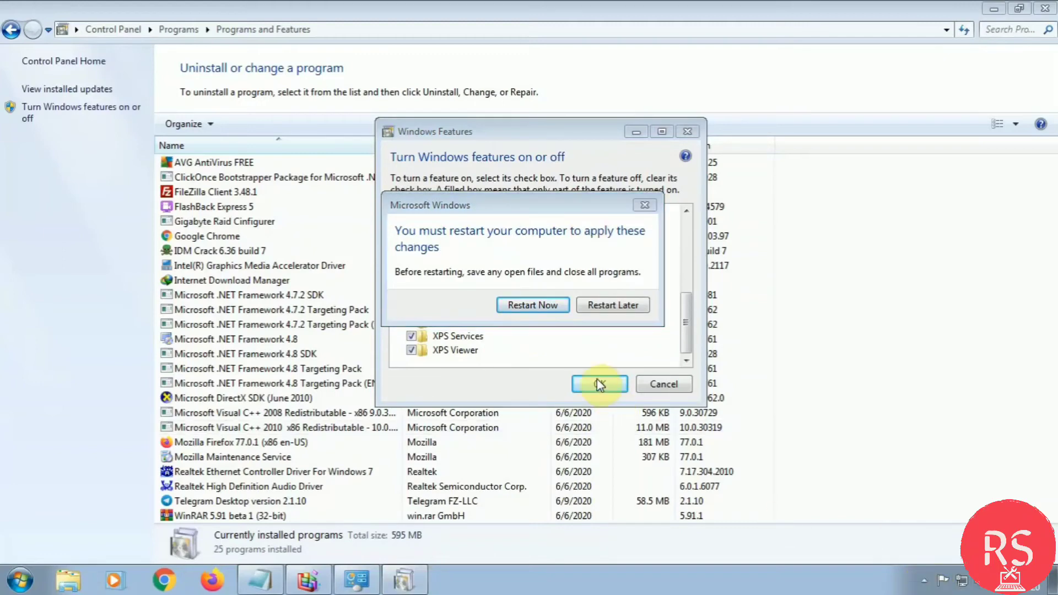
click(633, 306)
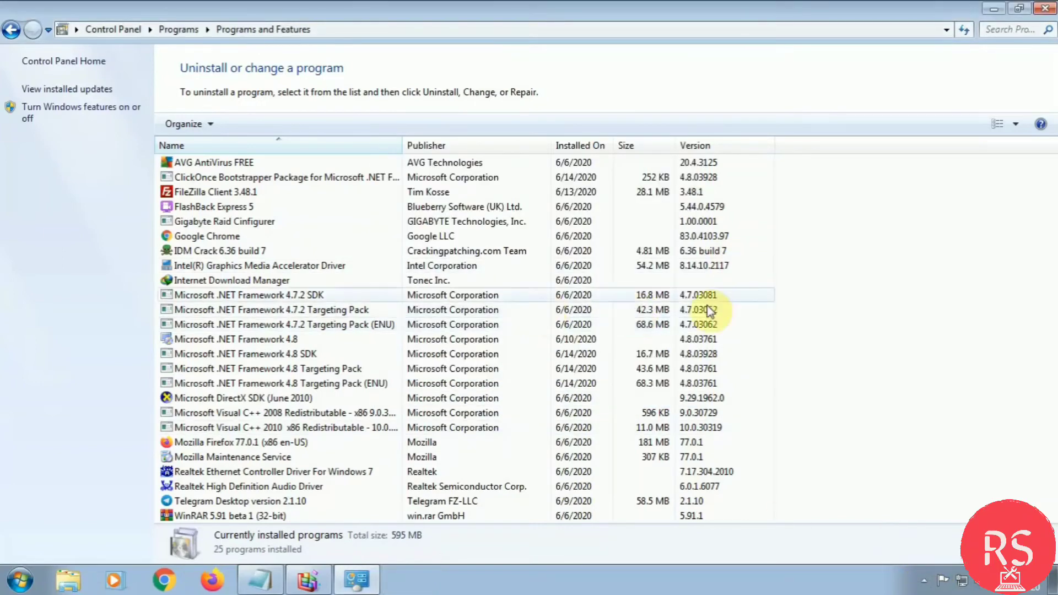
Refresh the list of installed programs and close the Programs and Features window.
right_click(828, 202)
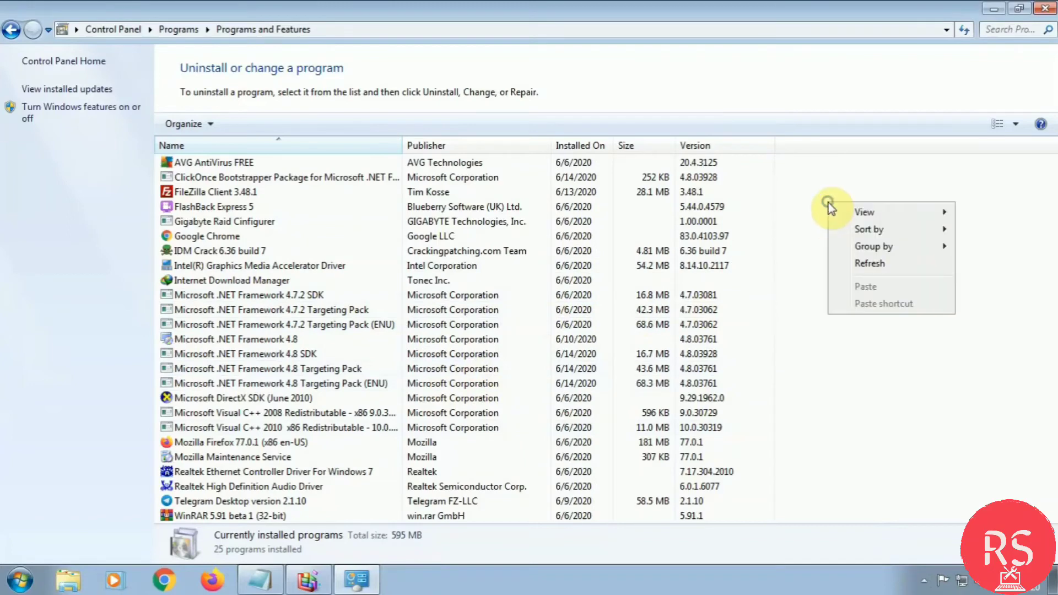
click(871, 266)
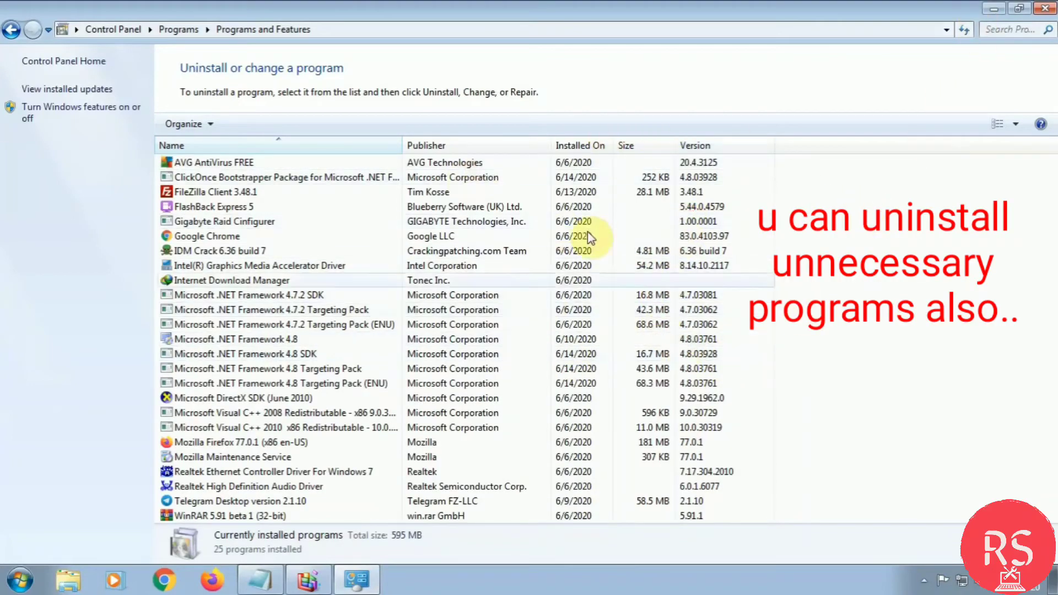
click(1046, 8)
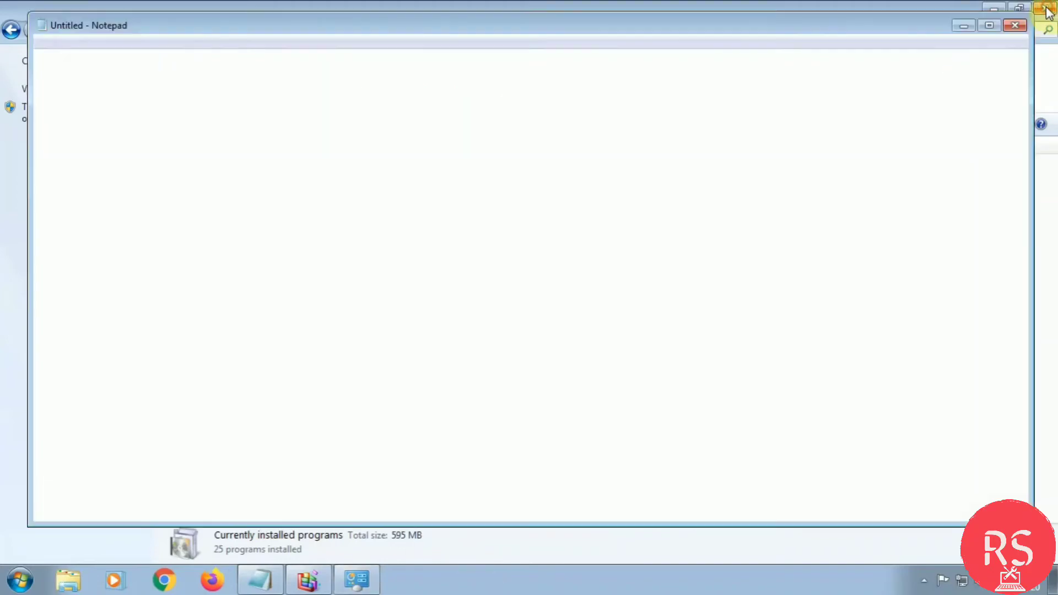
Check the progress of the drive defragmentation in Disk Defragmenter and return to the Notepad notes.
click(306, 578)
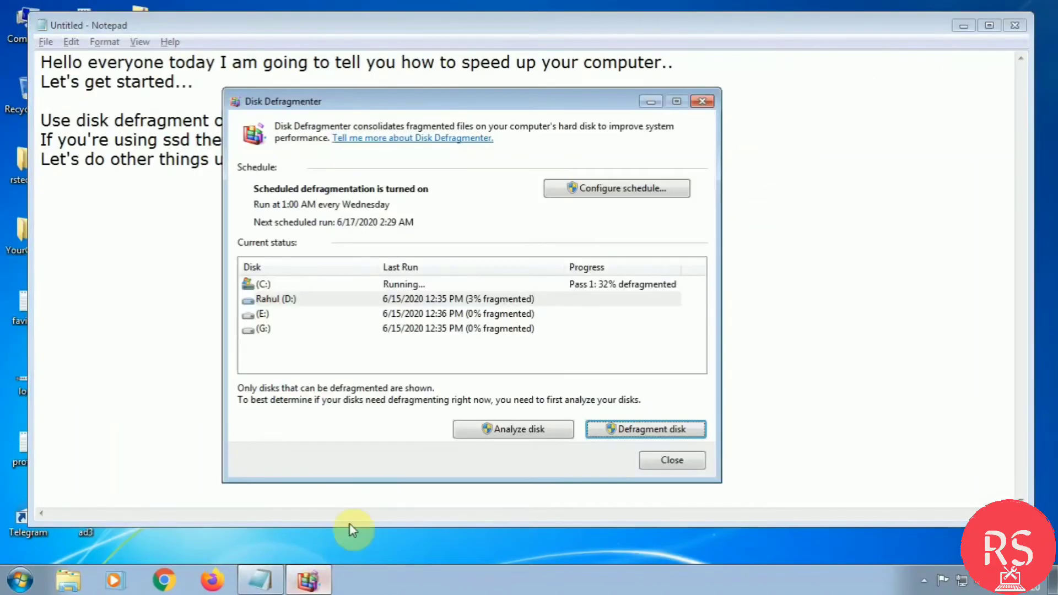
click(202, 478)
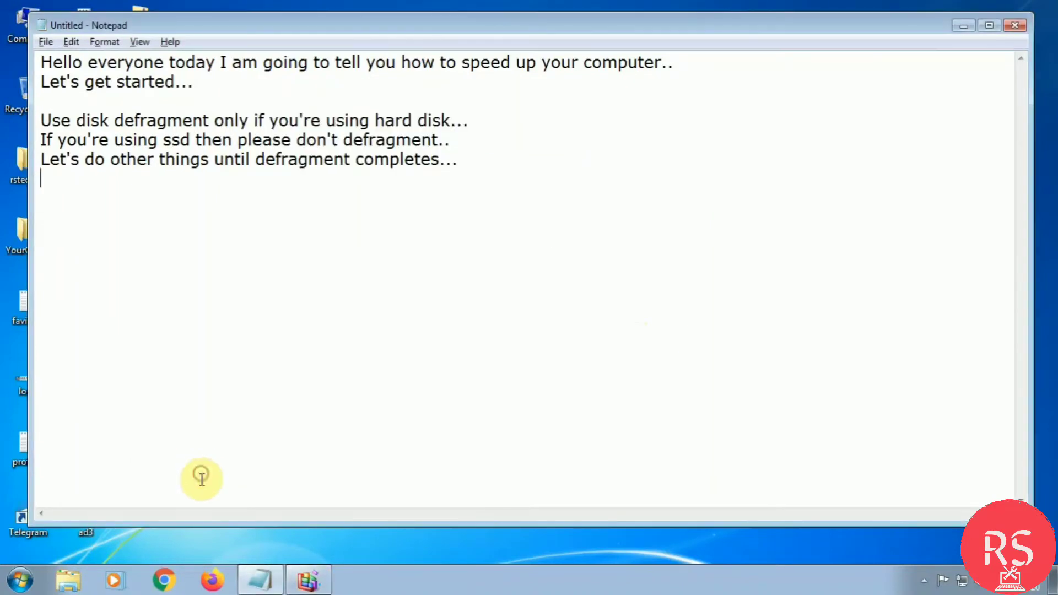
click(15, 591)
click(5, 590)
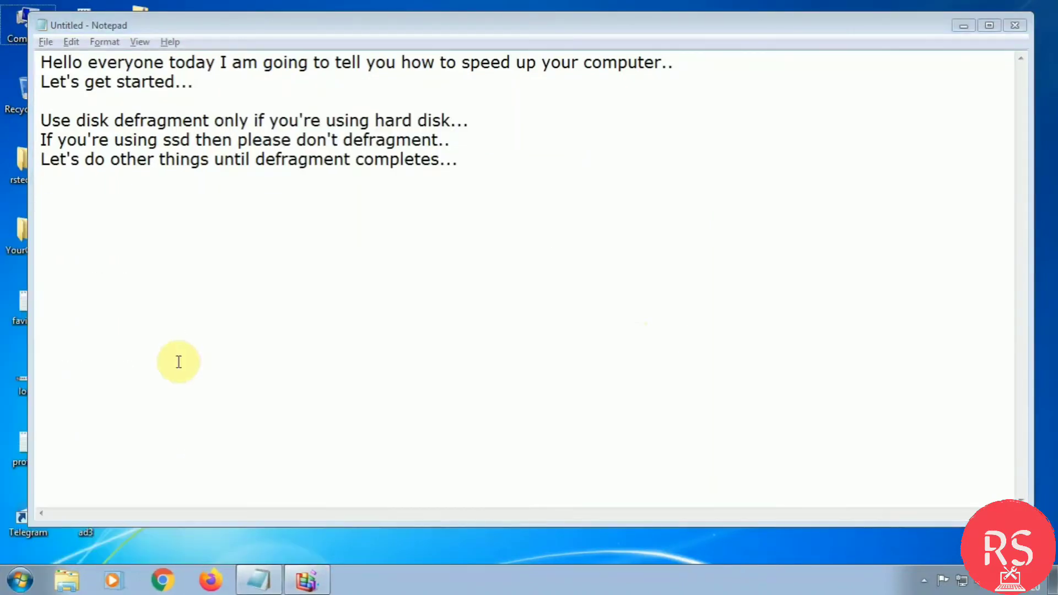
Open the computer's advanced system settings, go to the Performance settings and choose Custom visual effects.
click(21, 580)
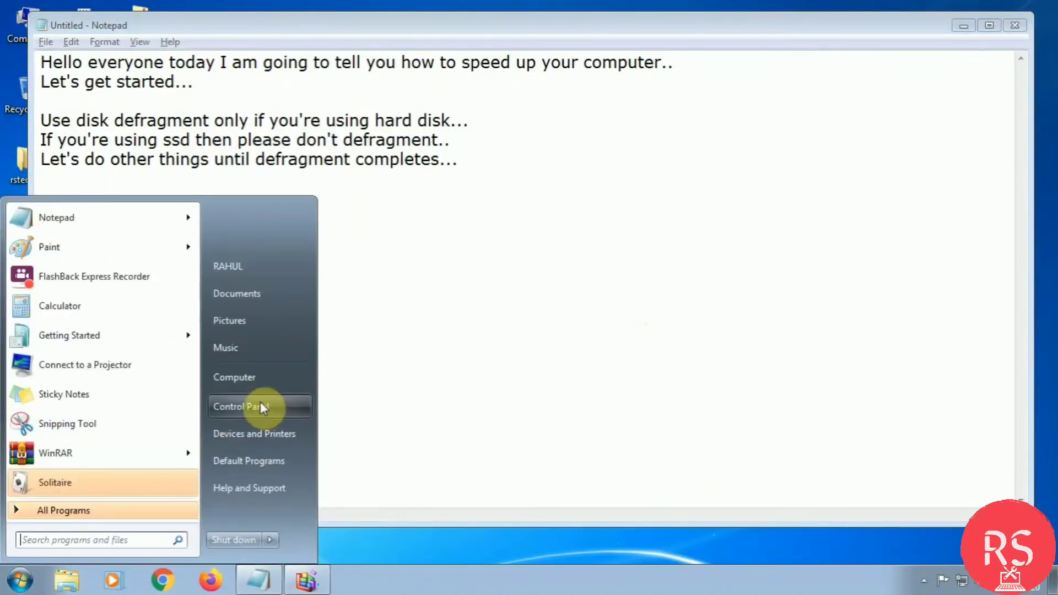
right_click(253, 380)
click(300, 510)
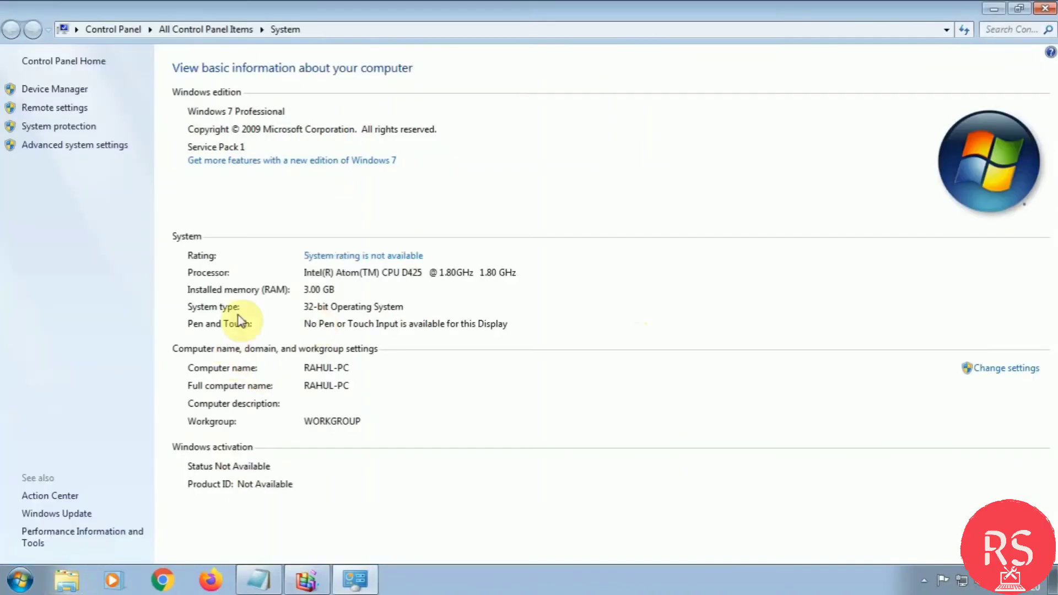
click(65, 147)
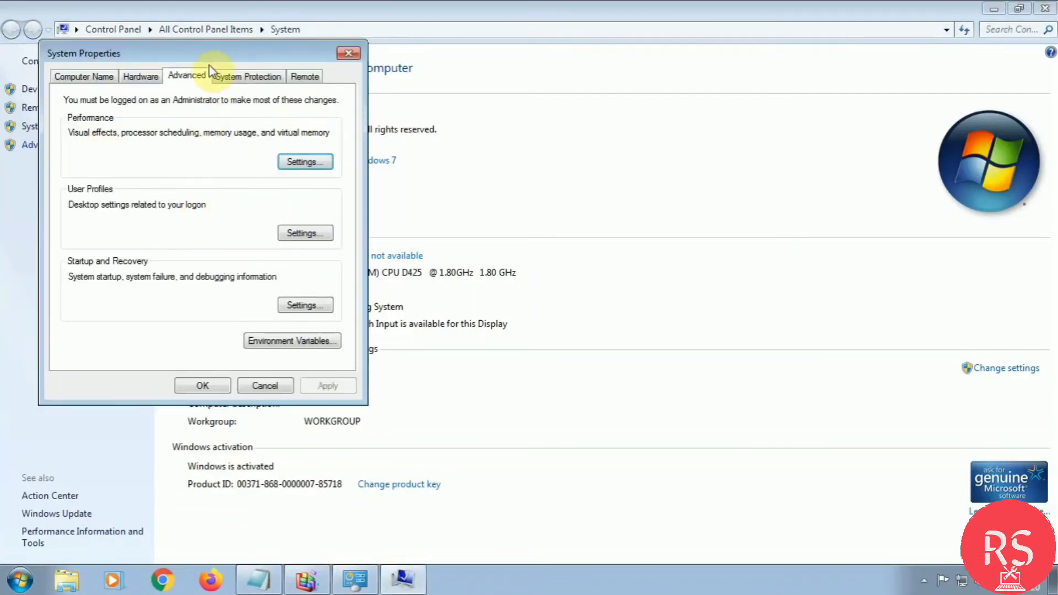
drag(213, 54, 483, 109)
click(568, 216)
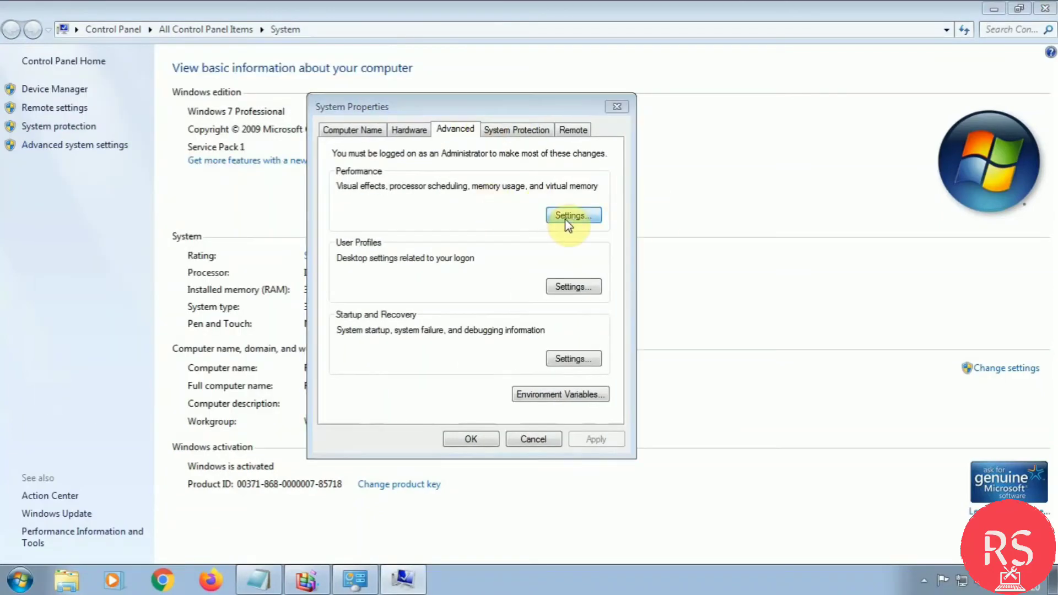
click(366, 278)
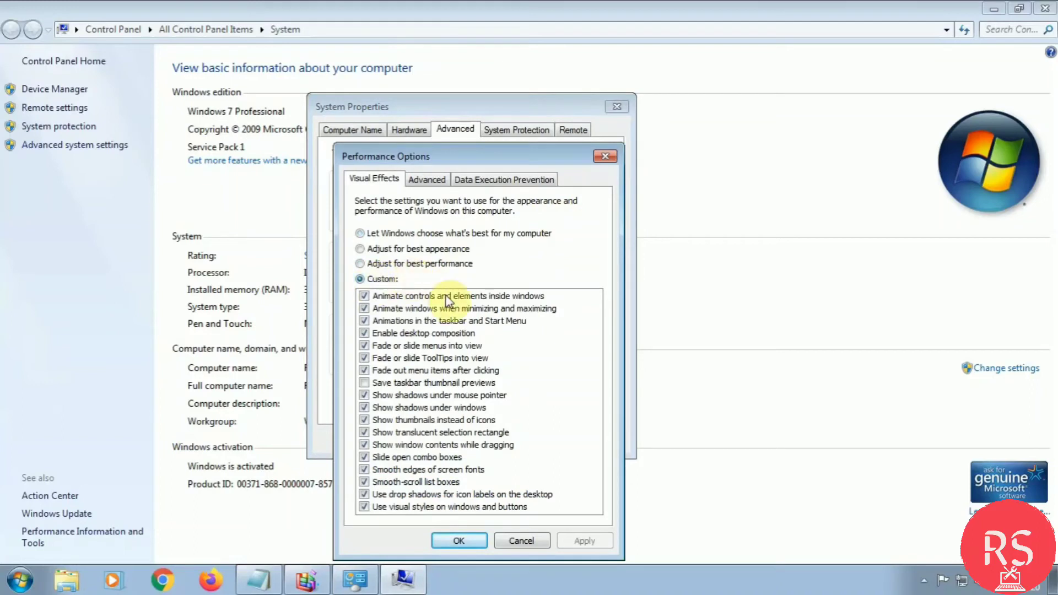
Turn off desktop composition and all animation and fade effects for menus, ToolTips, the taskbar, windows and controls.
click(418, 371)
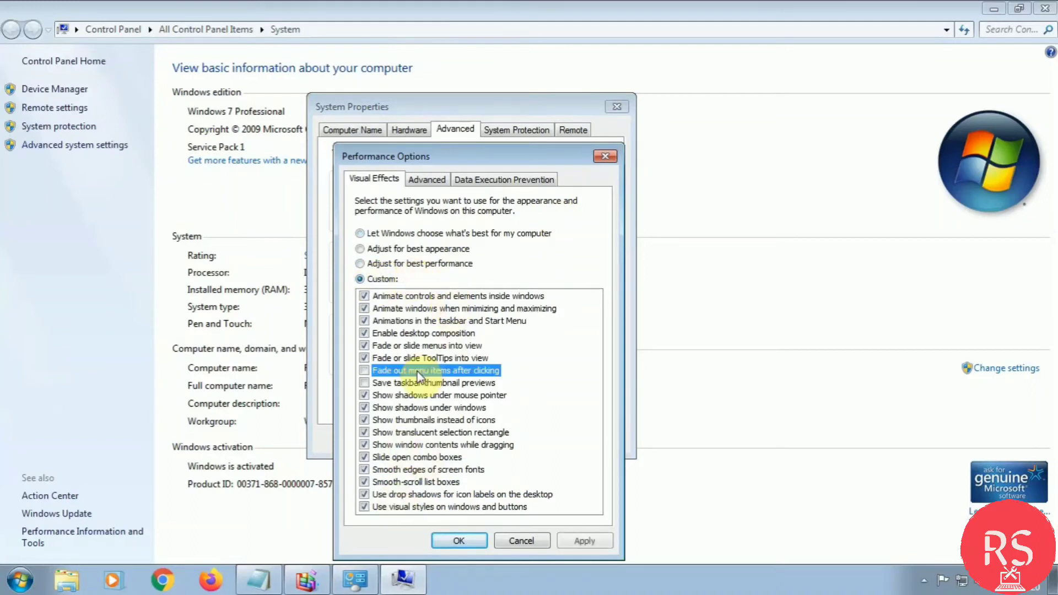
click(406, 359)
click(410, 346)
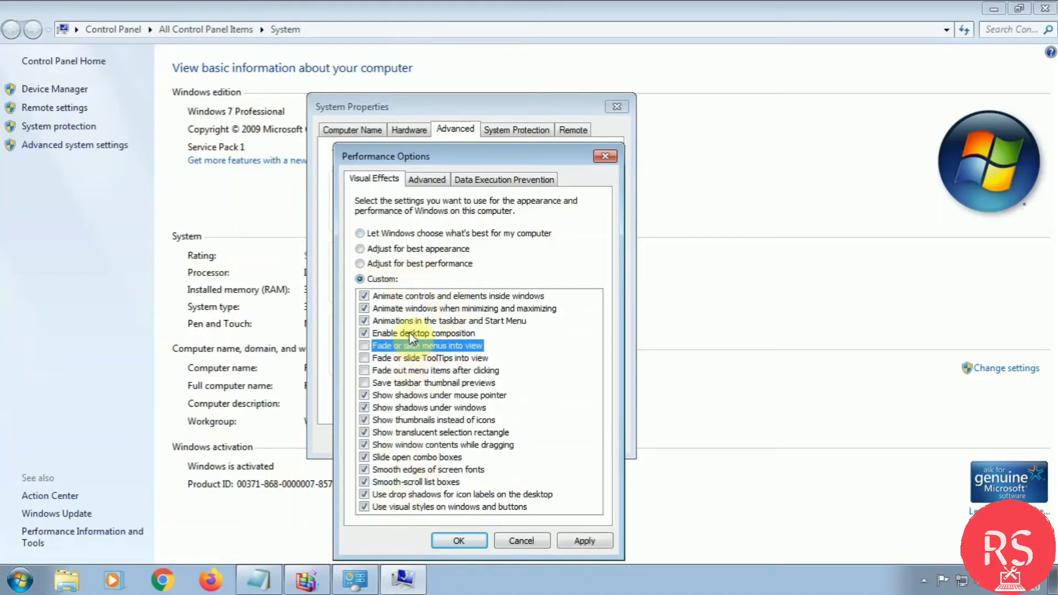
click(411, 333)
click(411, 320)
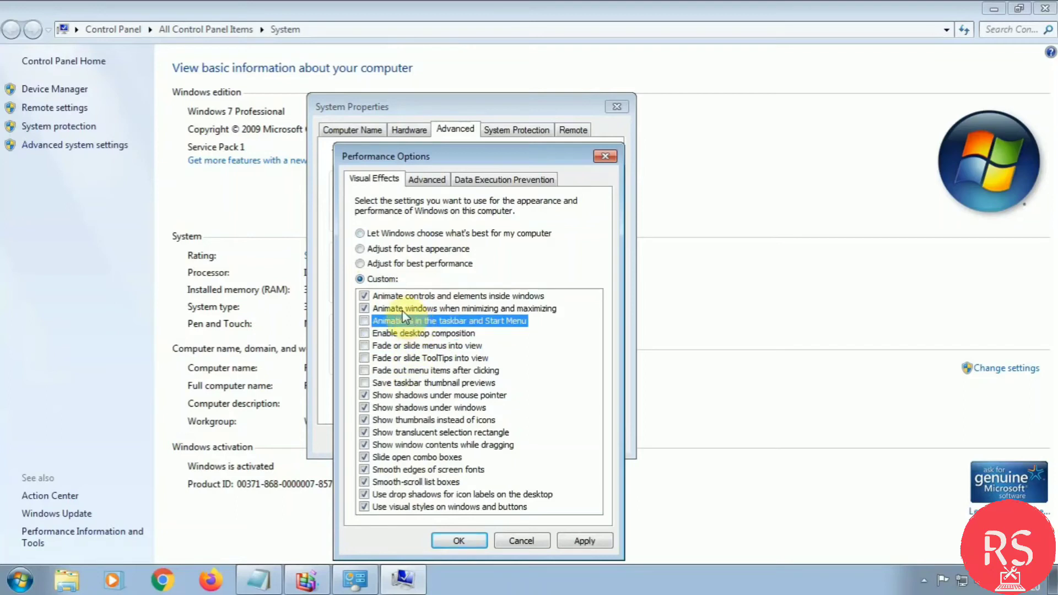
click(402, 311)
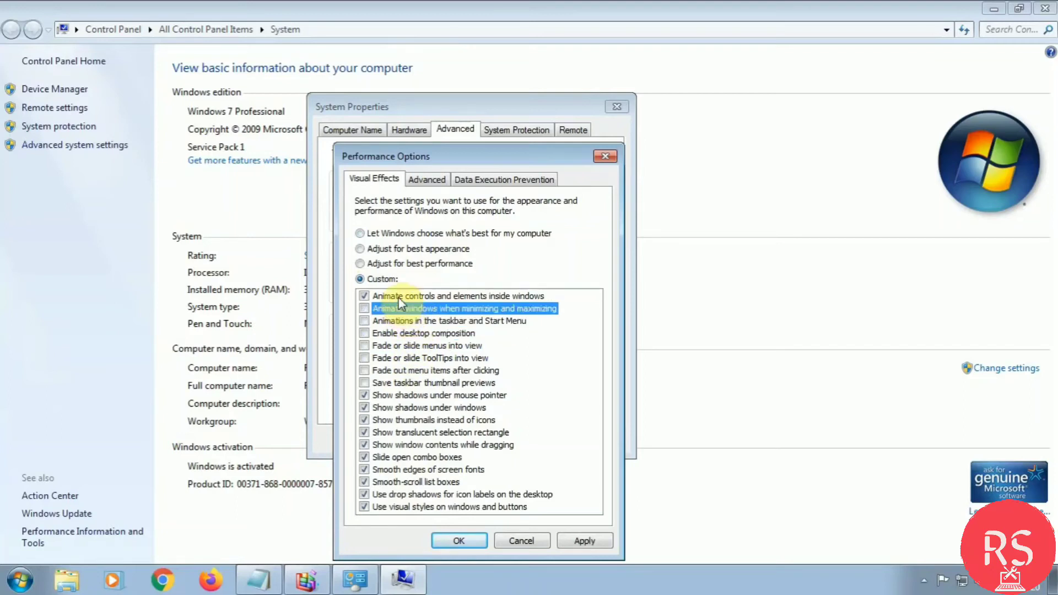
click(400, 298)
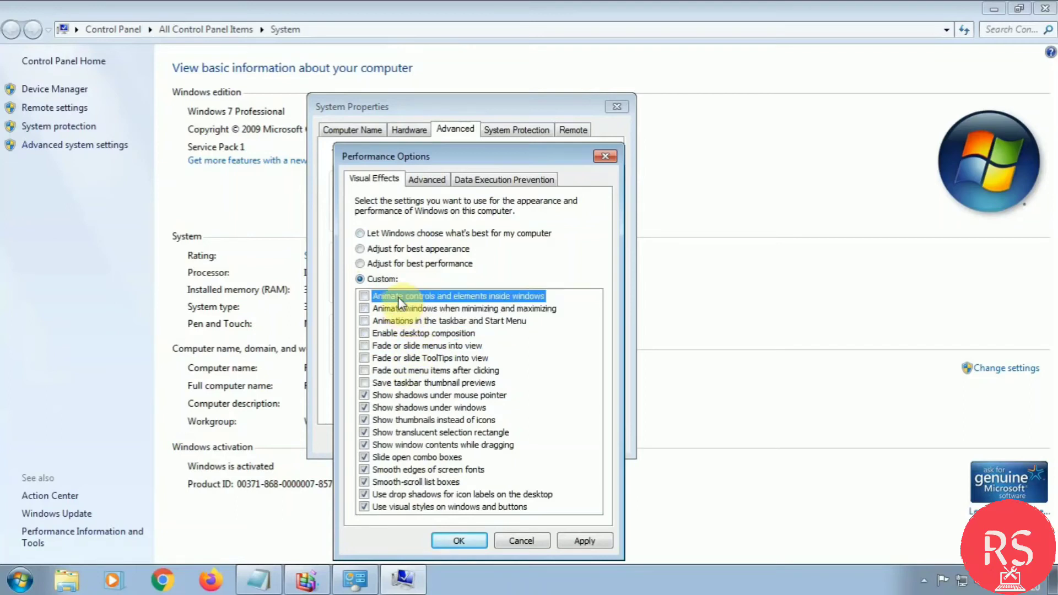
Turn off shadows under the mouse pointer and windows, thumbnails instead of icons, the translucent selection rectangle and window contents while dragging.
click(405, 395)
click(410, 407)
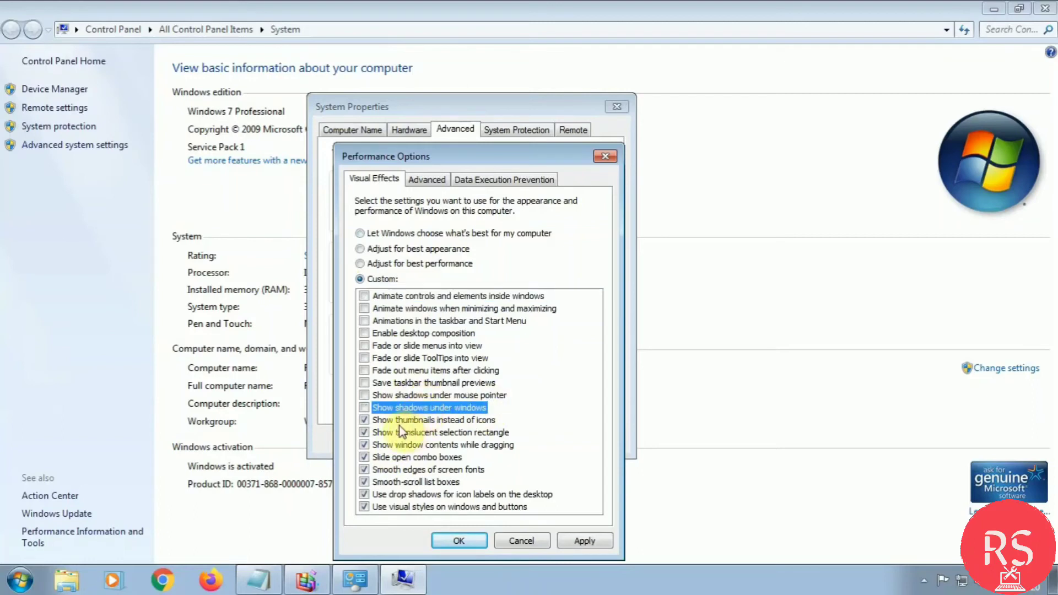
click(398, 421)
click(410, 435)
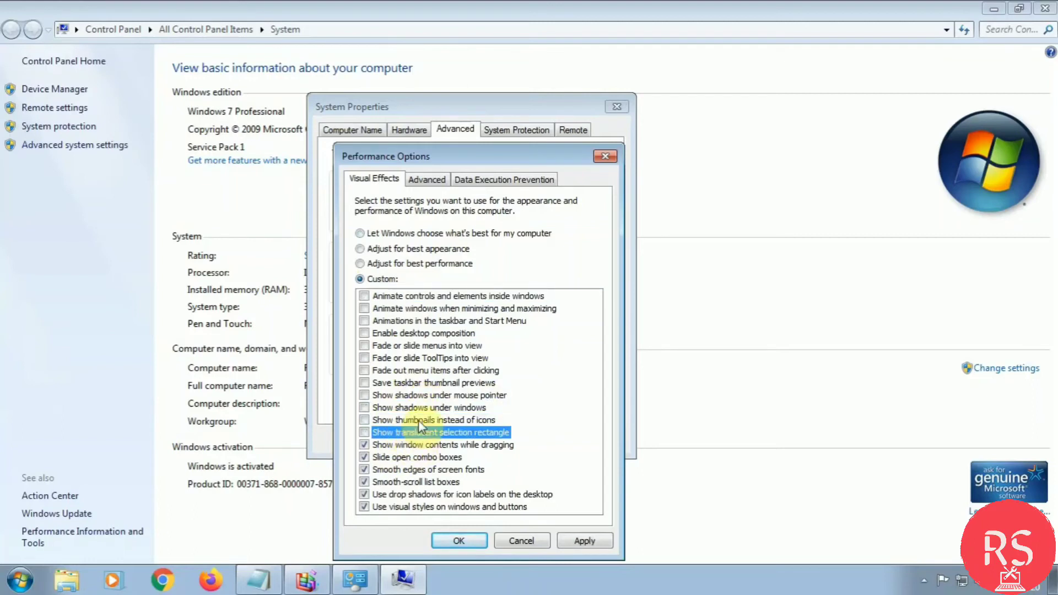
click(417, 446)
Turn off slide-open combo boxes, leaving thumbnails instead of icons off and smooth edges of screen fonts on.
click(414, 420)
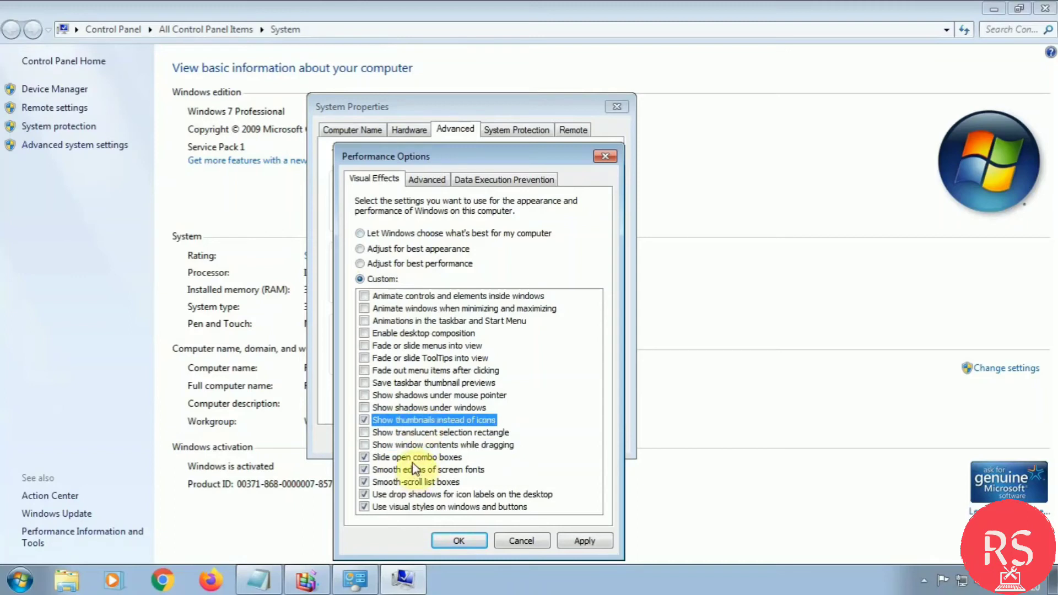
click(413, 457)
click(413, 468)
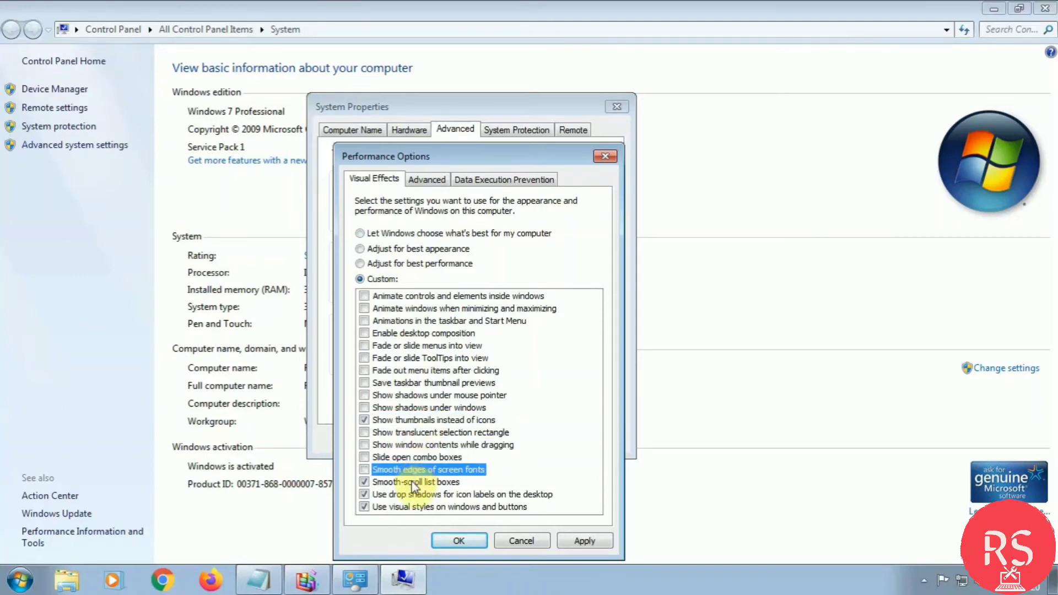
click(410, 460)
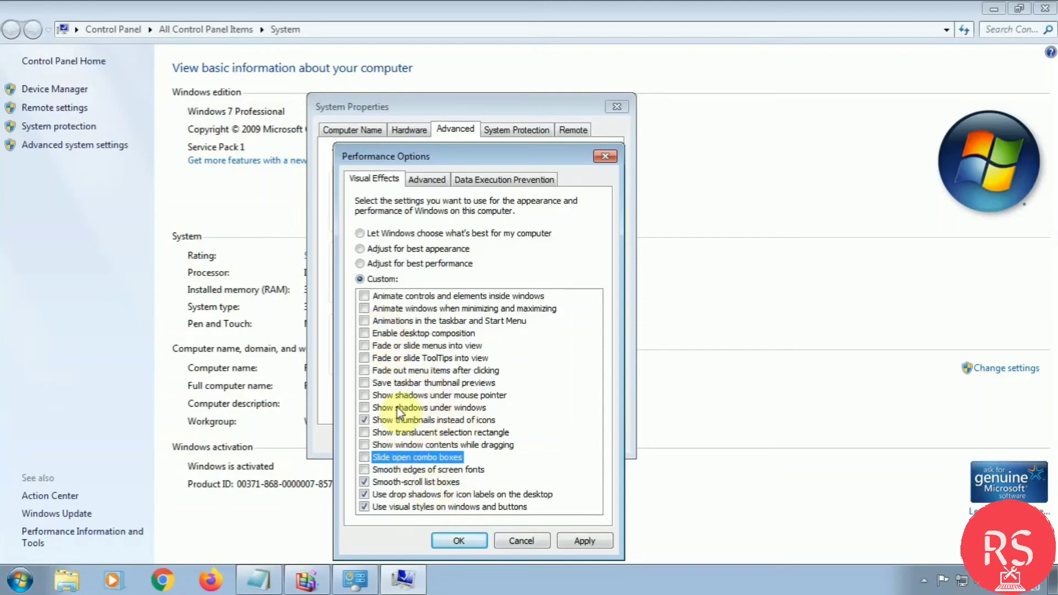
click(390, 420)
click(379, 471)
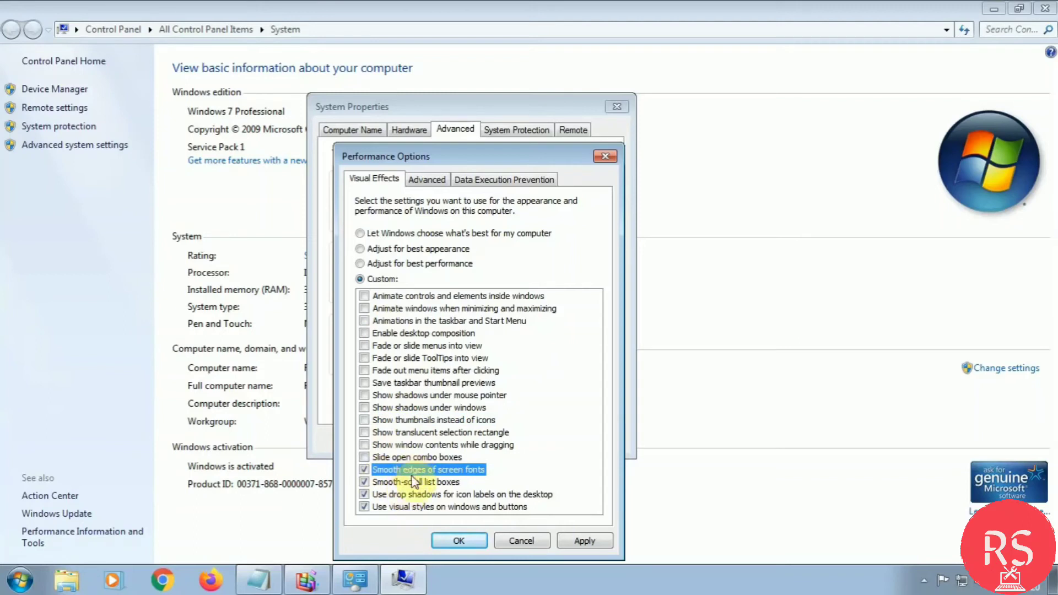
Apply the visual effects settings, confirm Performance Options and System Properties, and close the System window.
click(584, 542)
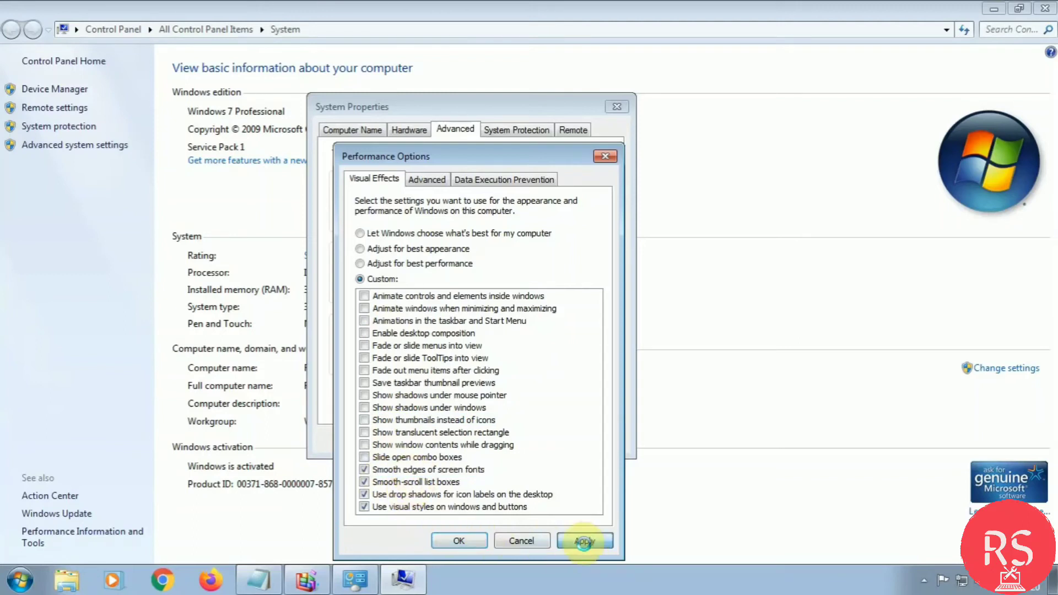
click(452, 544)
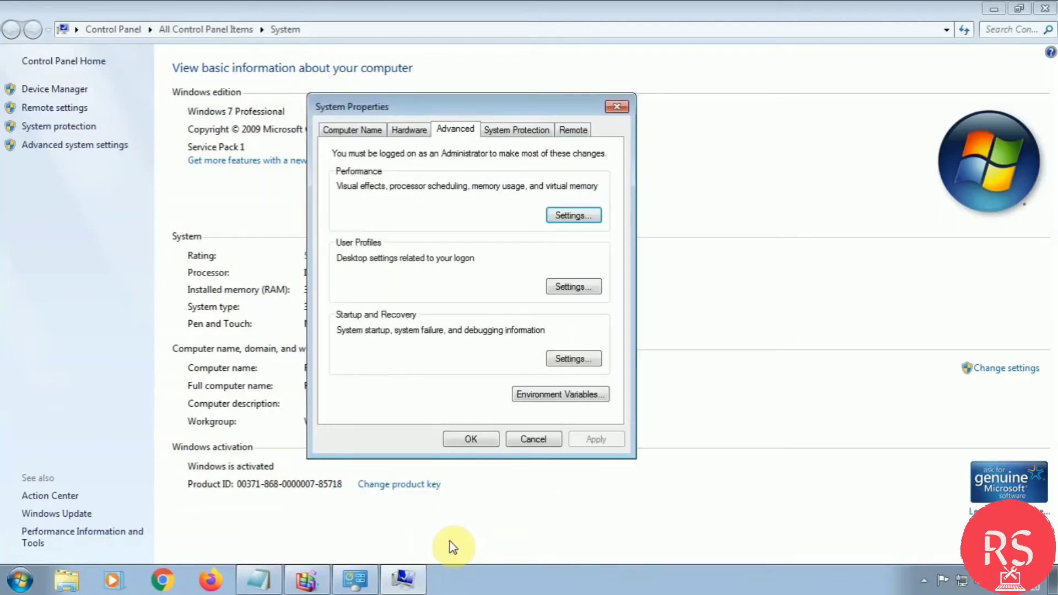
click(473, 443)
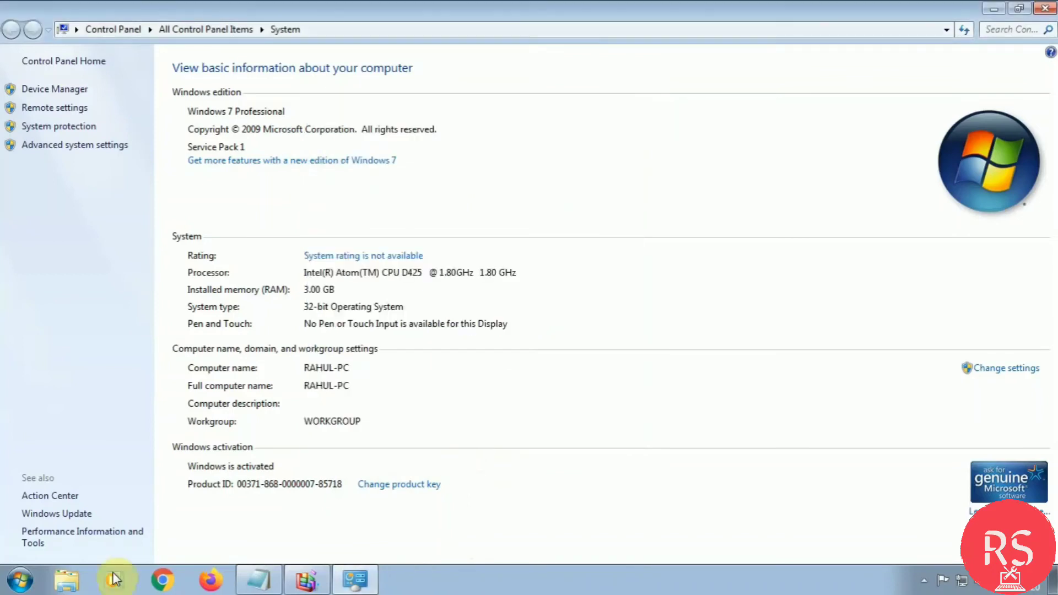
click(1041, 10)
right_click(1038, 142)
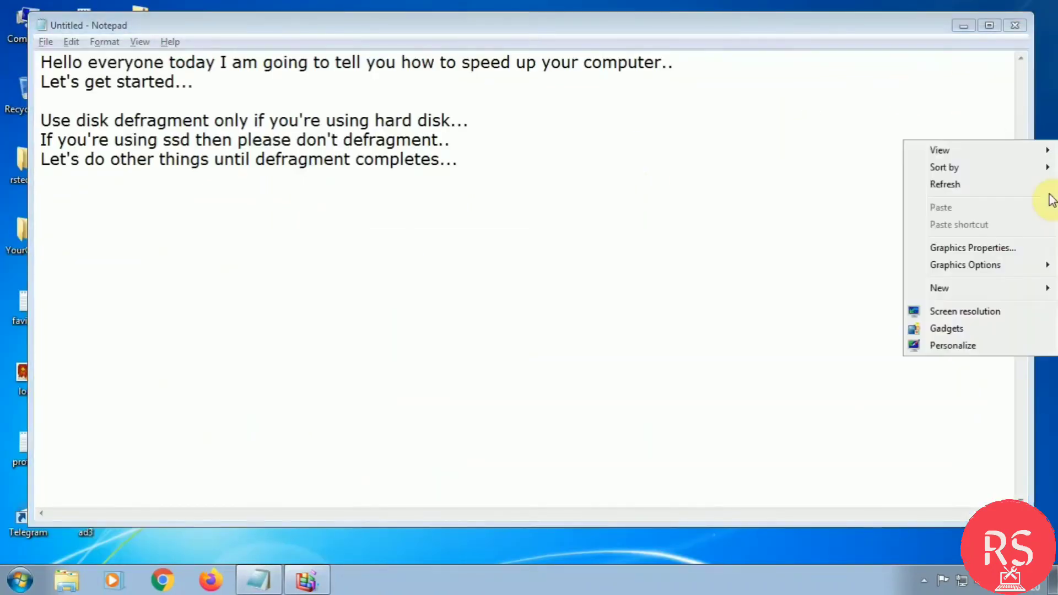
click(1044, 196)
click(678, 25)
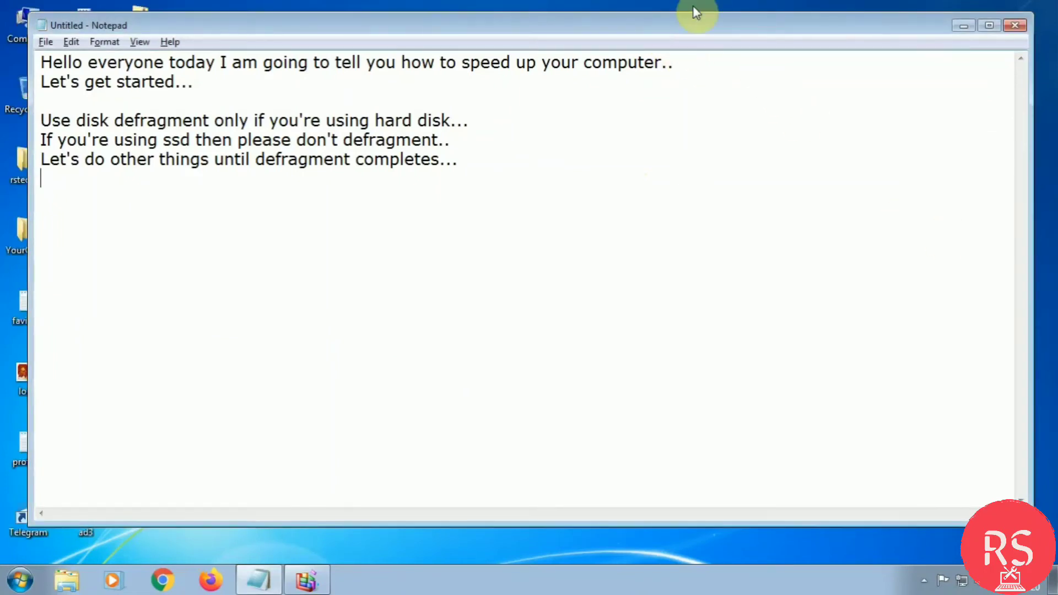
Reposition the Notepad window and check the drives' defragmentation progress in Disk Defragmenter.
drag(693, 6, 709, 13)
click(306, 578)
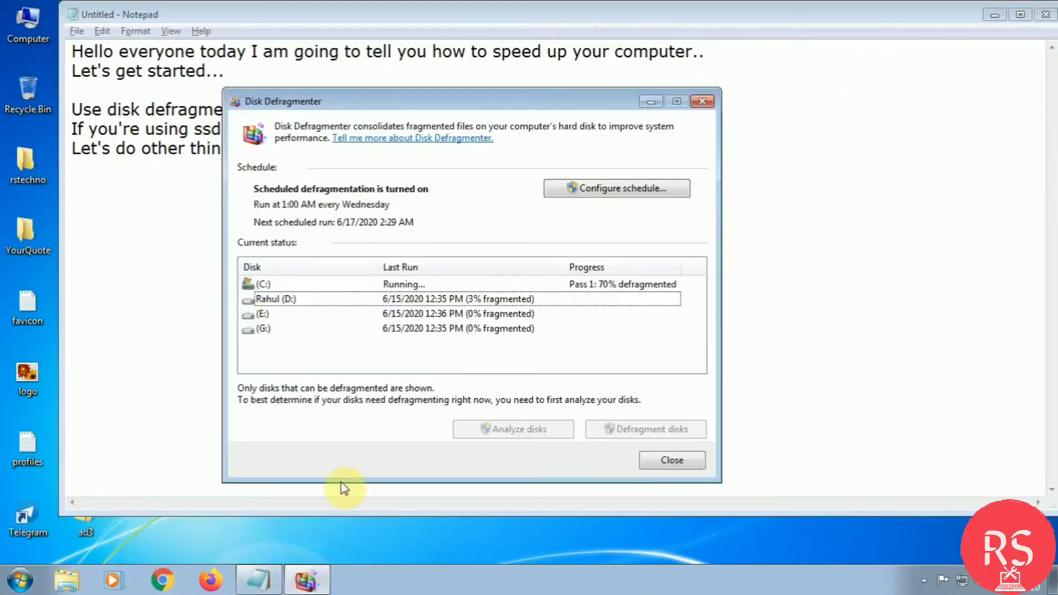
click(387, 532)
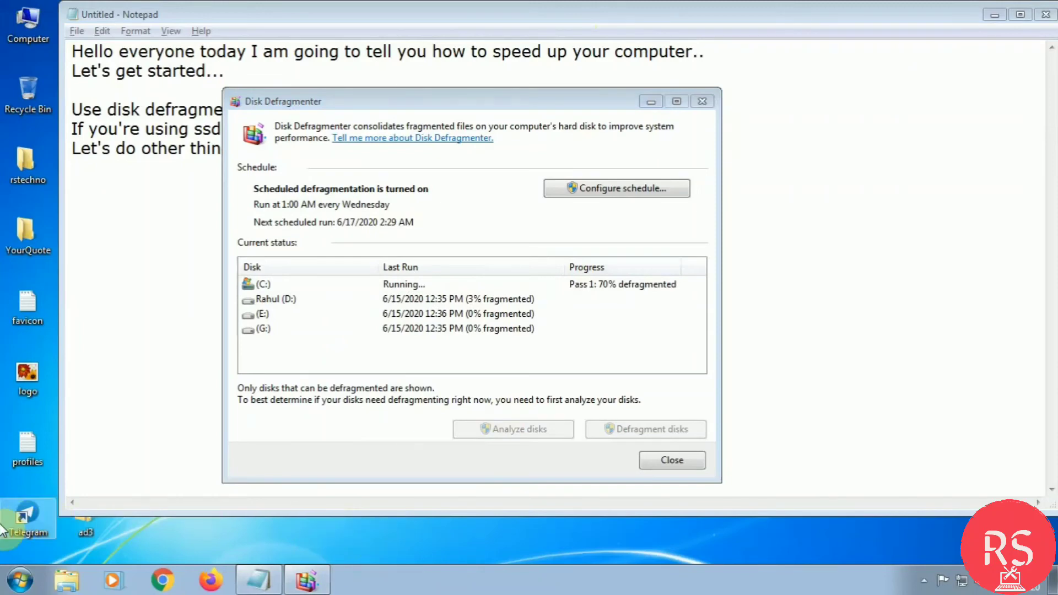
Open System Configuration by running the msconfig command.
click(22, 588)
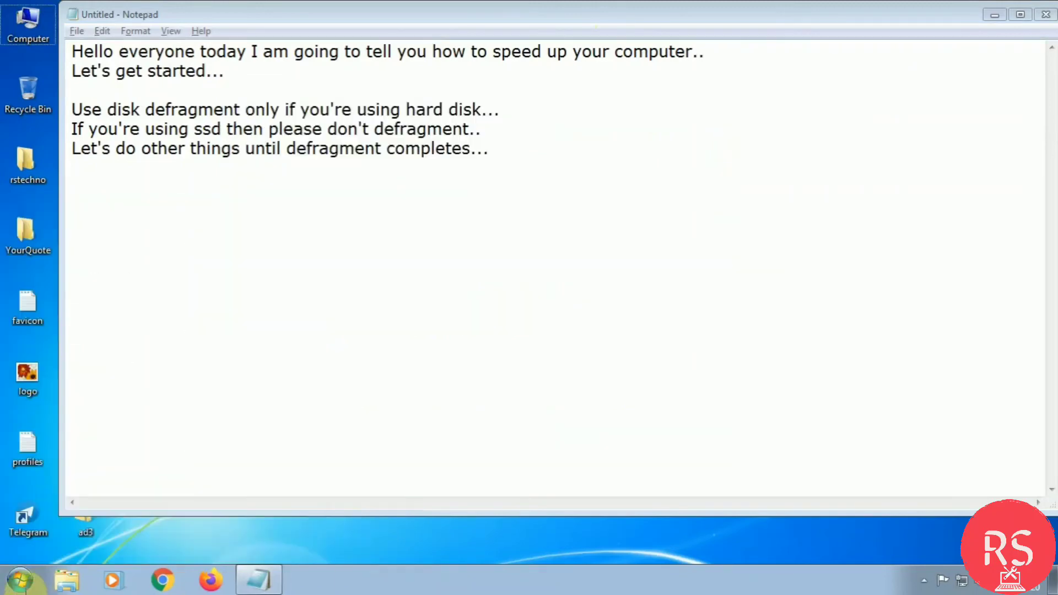
key(super+r)
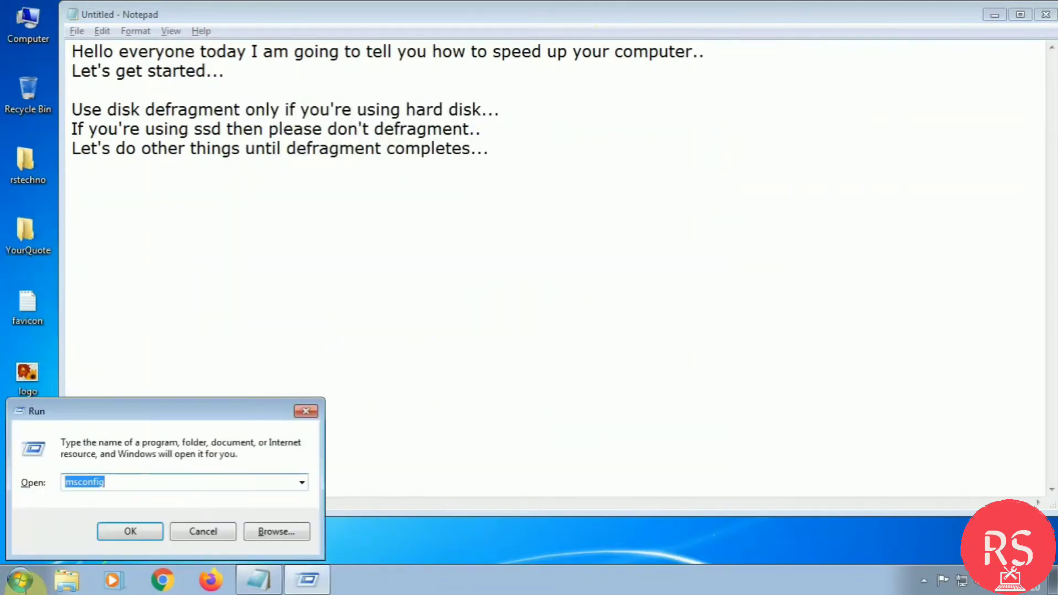
text(msci)
key(BackSpace)
key(BackSpace)
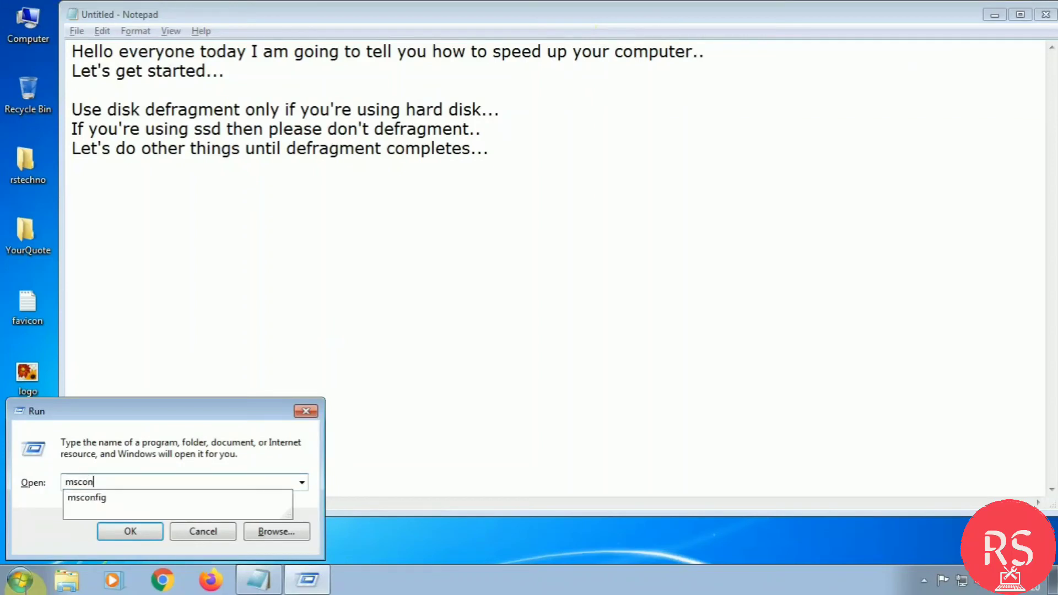
text(onfig)
key(Return)
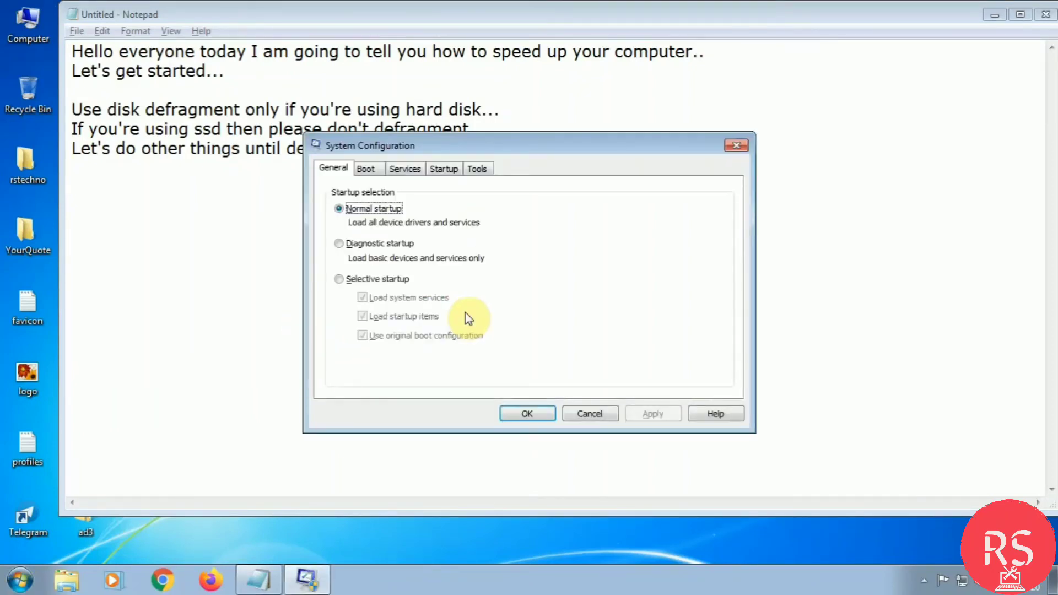
Hide all Microsoft services and disable the Google Chrome Elevation, Google Update (gupdate and gupdatem) and Mozilla Maintenance services.
click(405, 170)
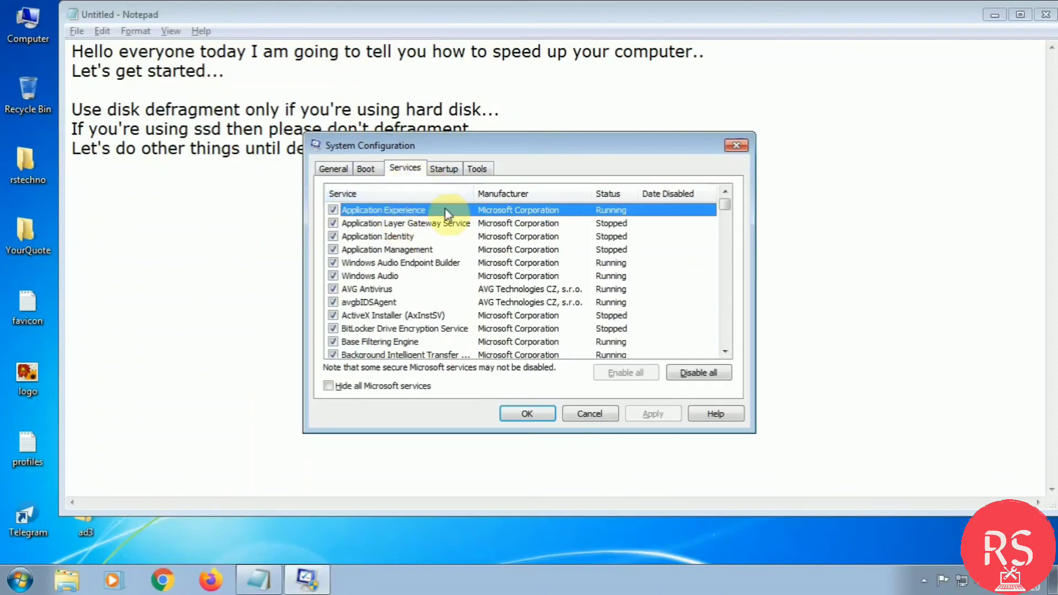
click(329, 387)
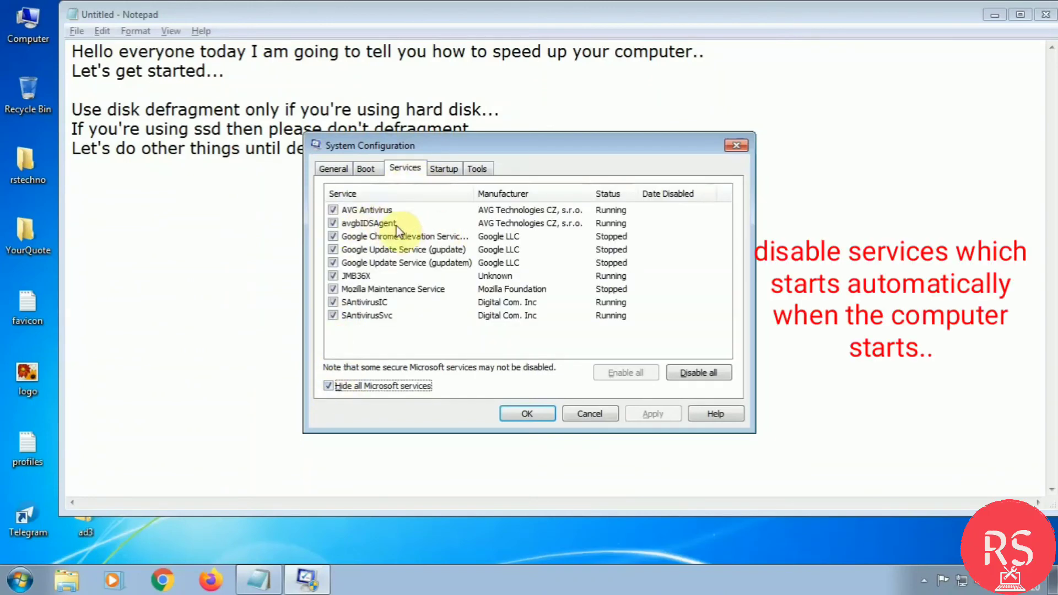
click(333, 235)
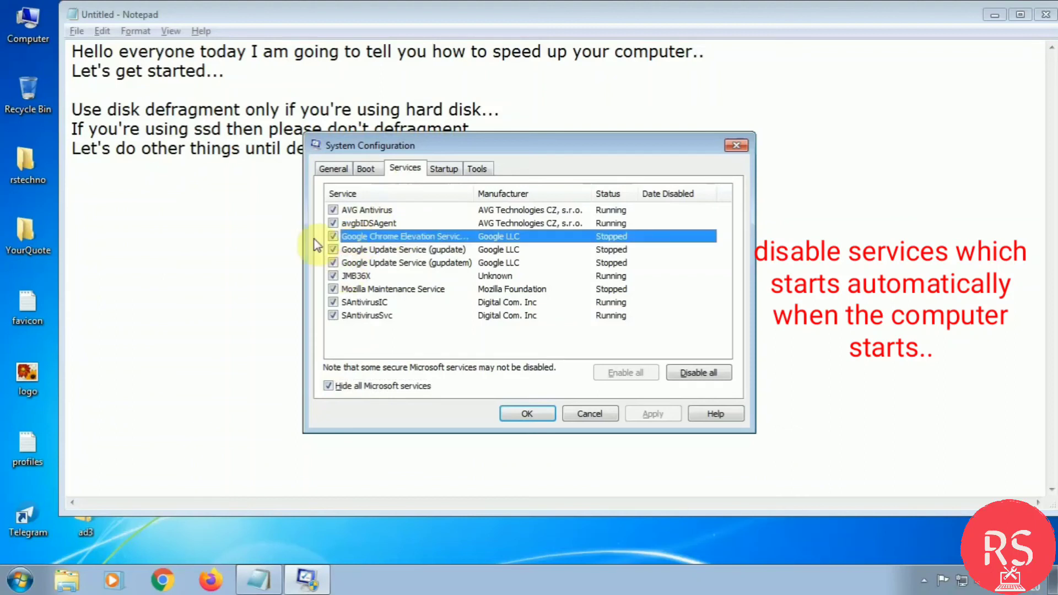
click(333, 249)
click(334, 262)
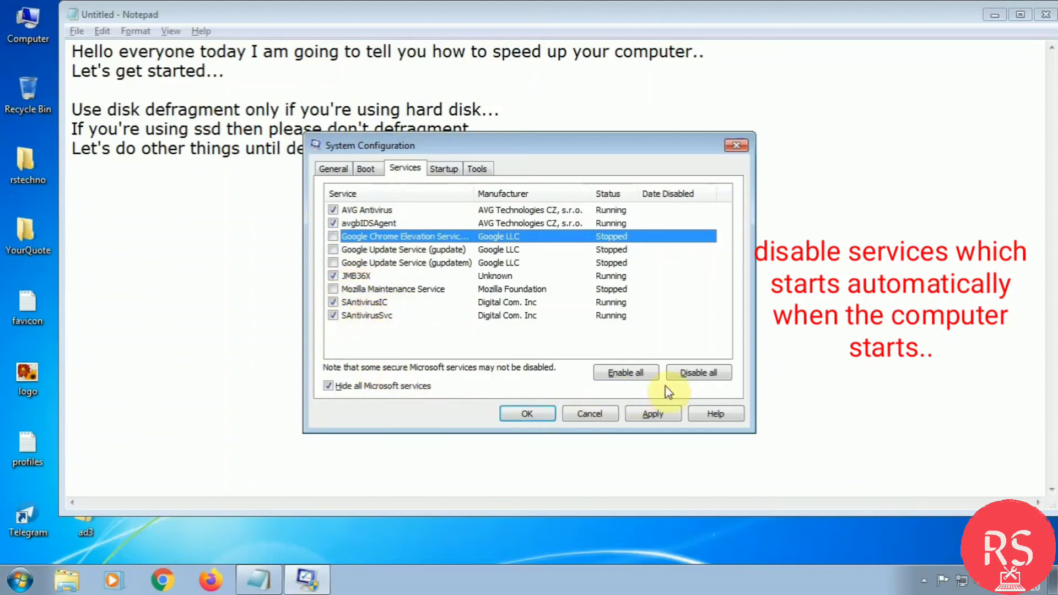
Apply the service changes, confirm System Configuration and exit without restarting the computer.
click(648, 415)
click(527, 413)
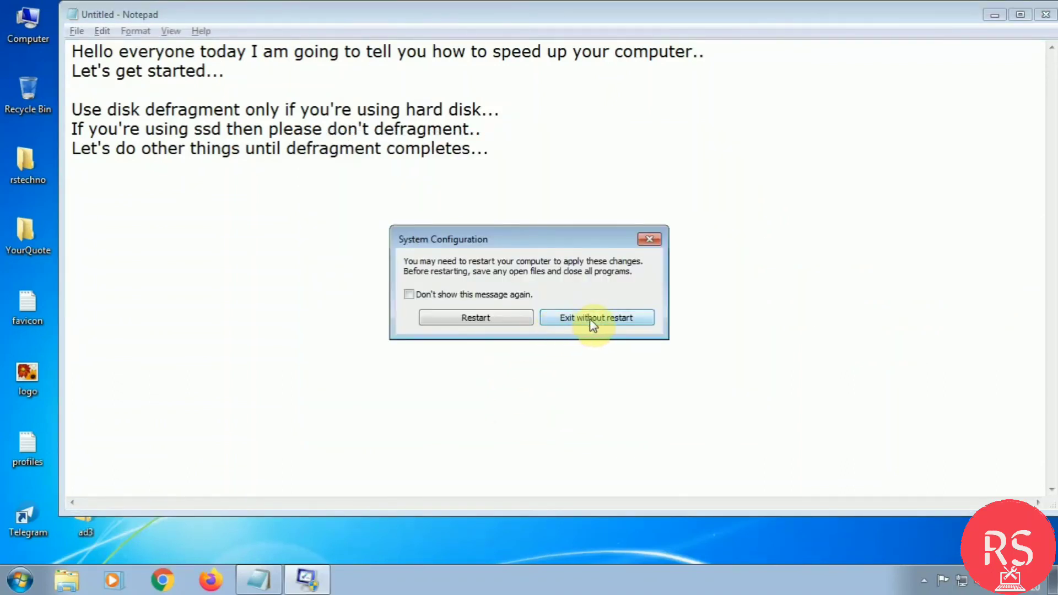
click(597, 316)
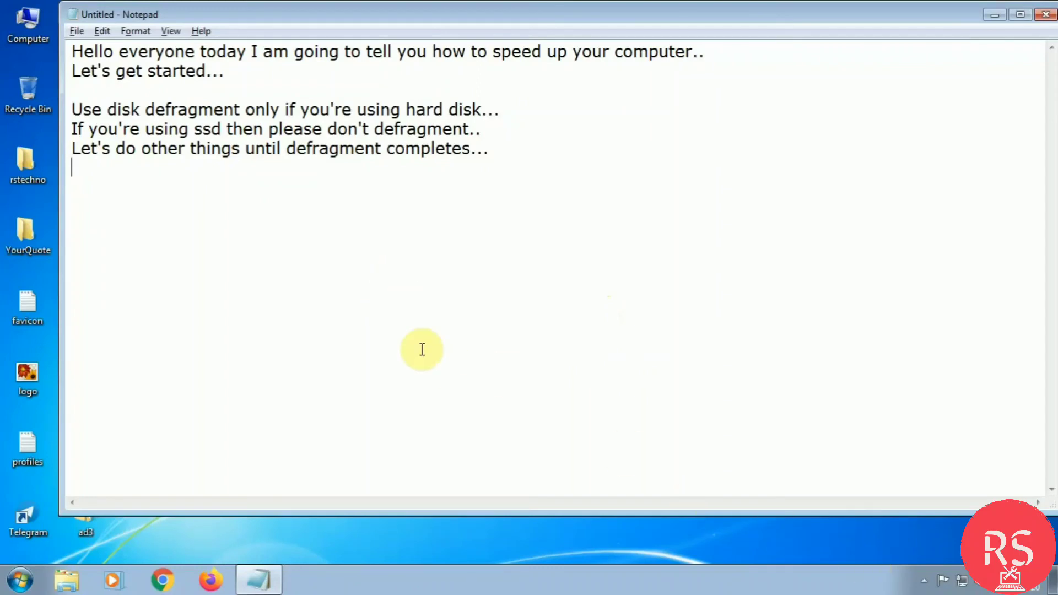
Write "After doing all these steps, you will need to restart your computer and your computer will run faster and your computer speed wi;ll" in Notepad.
text(Afte)
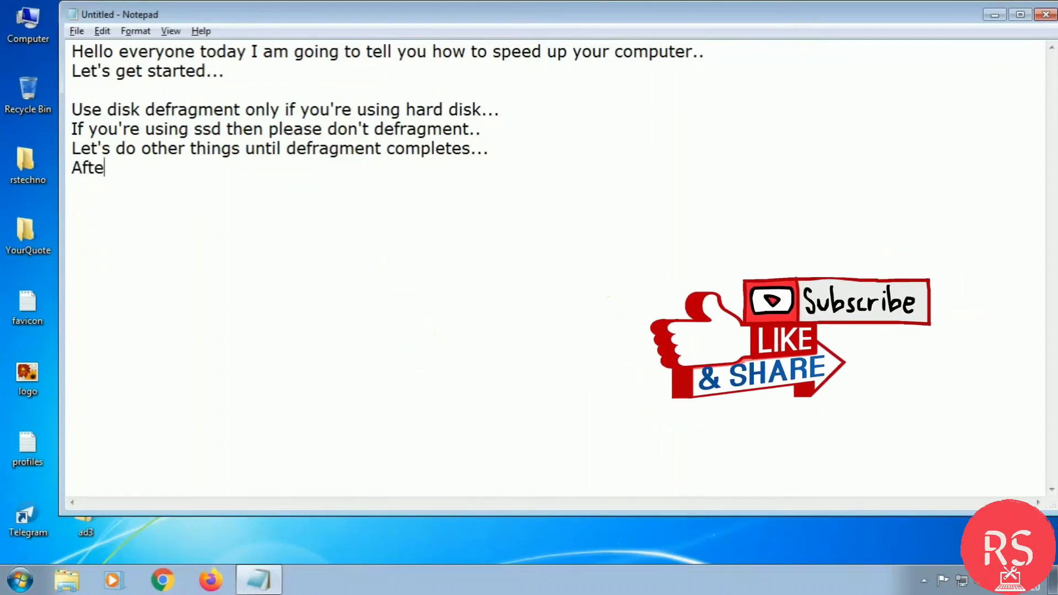
text(r doing )
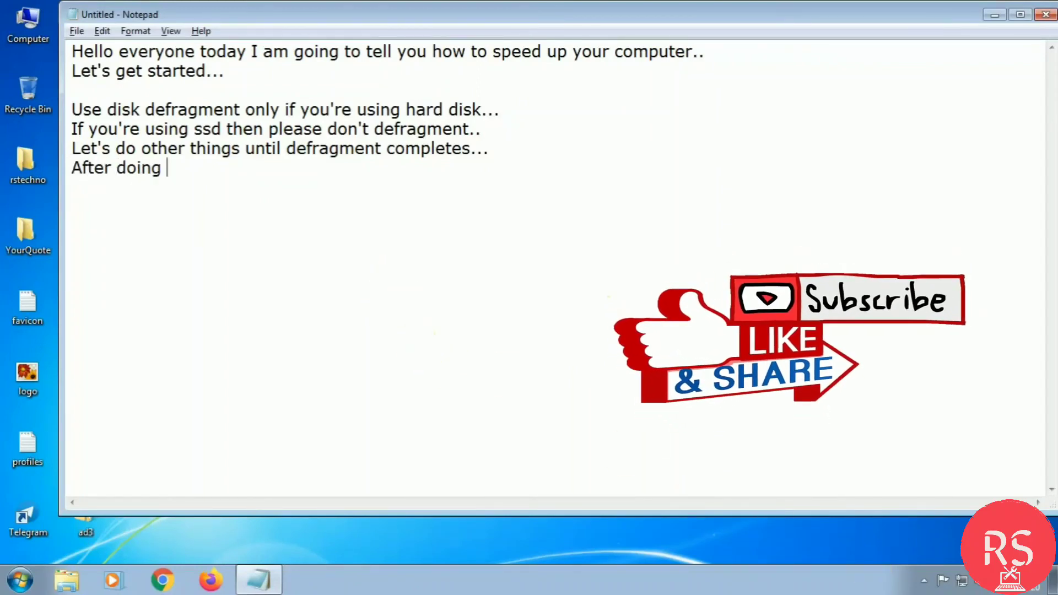
text(all th)
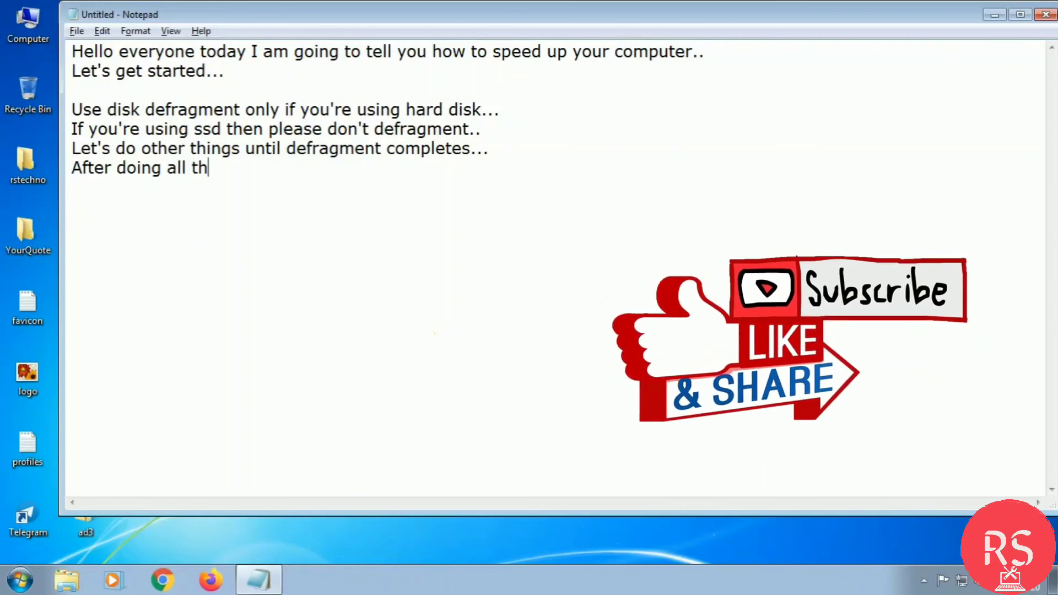
text(ese ste)
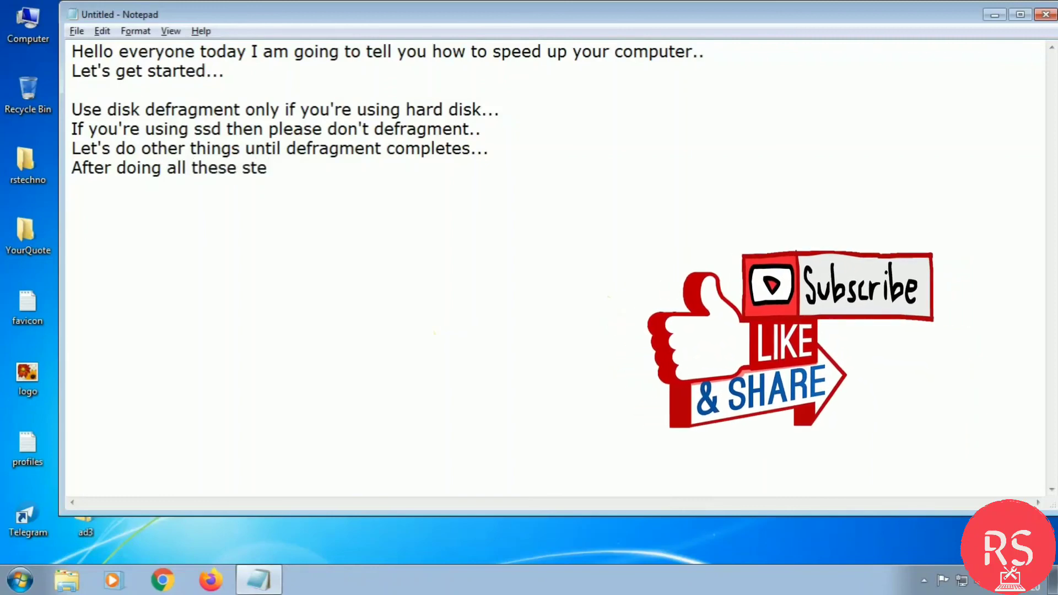
text(ps, )
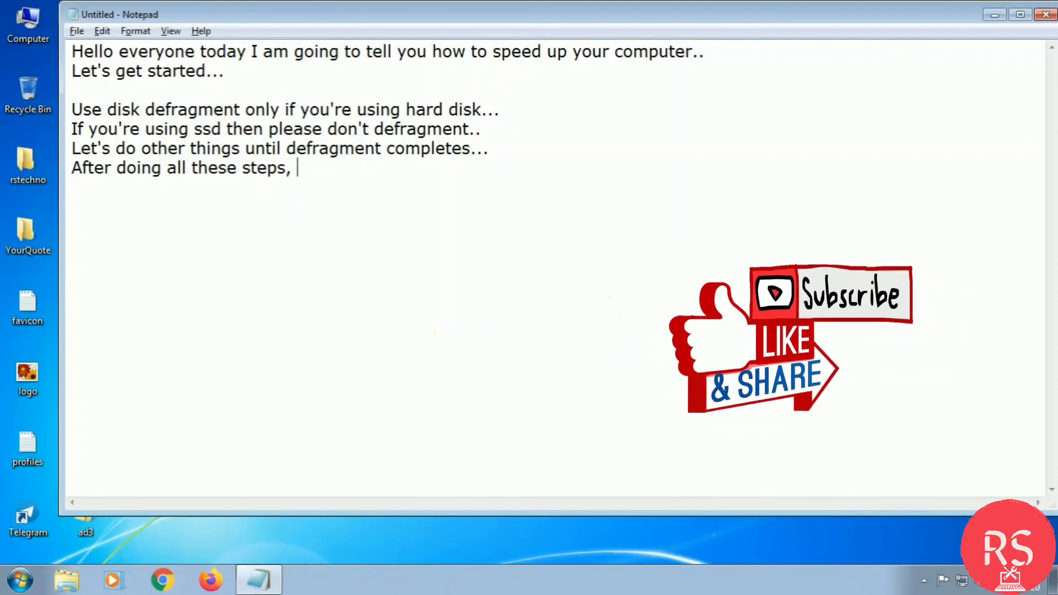
text(youy)
key(BackSpace)
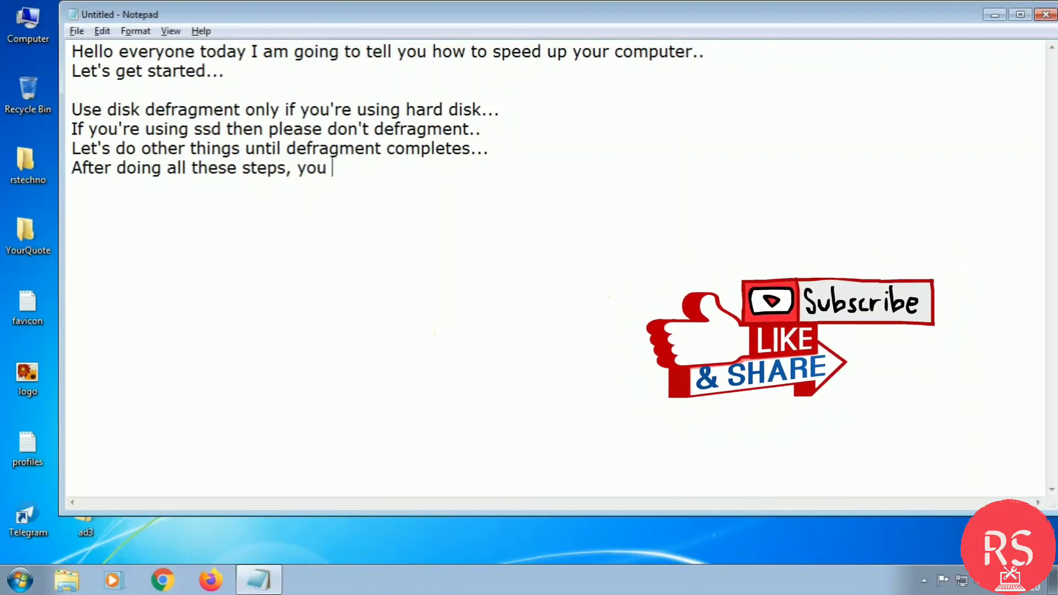
text(will need)
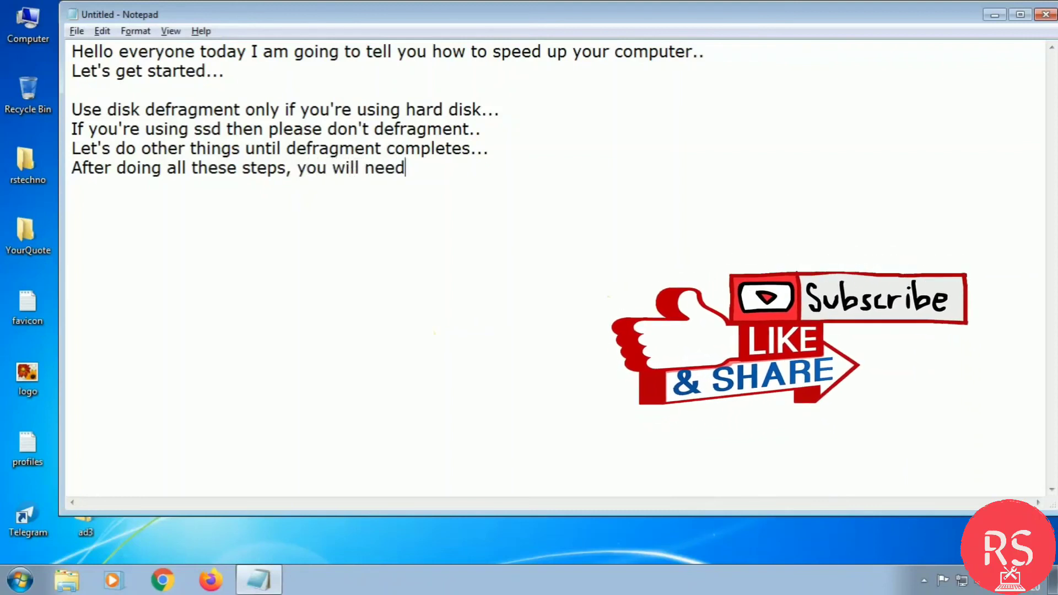
text( to restart your computer and your computer will run faster and your compu)
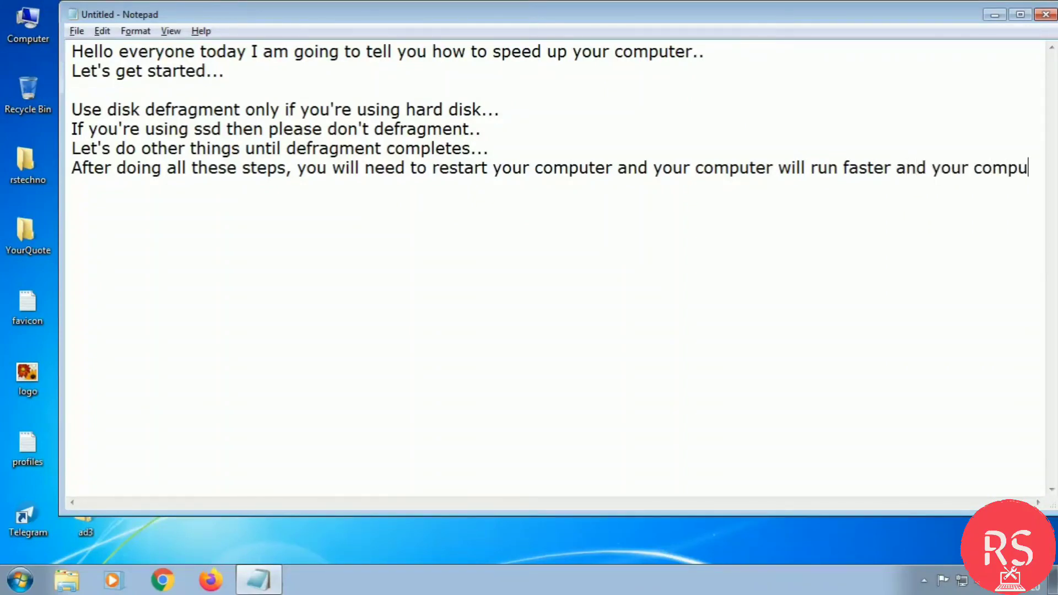
text(ter speed wi;ll)
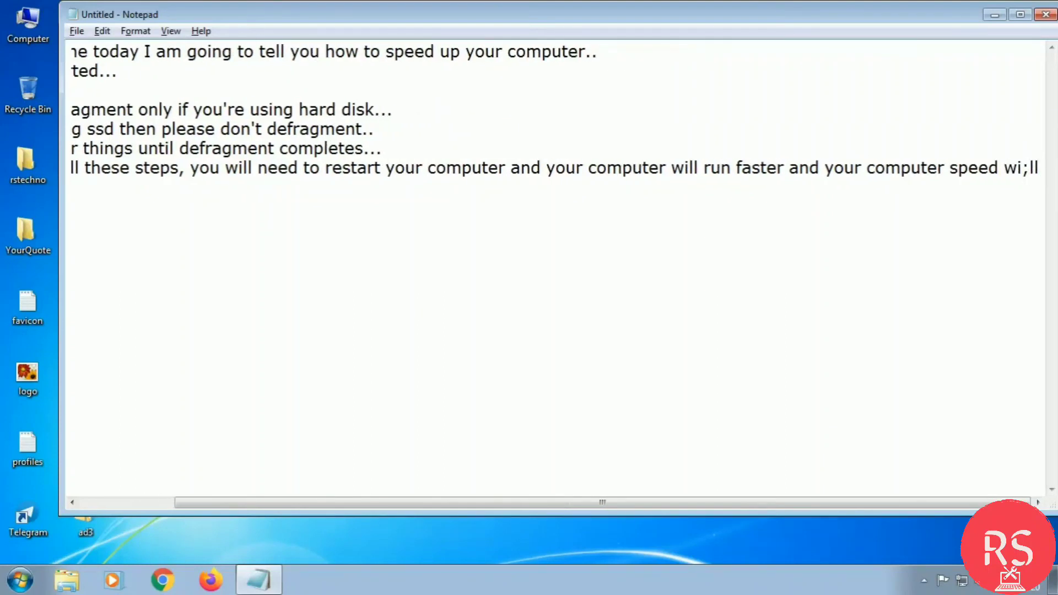
key(Return)
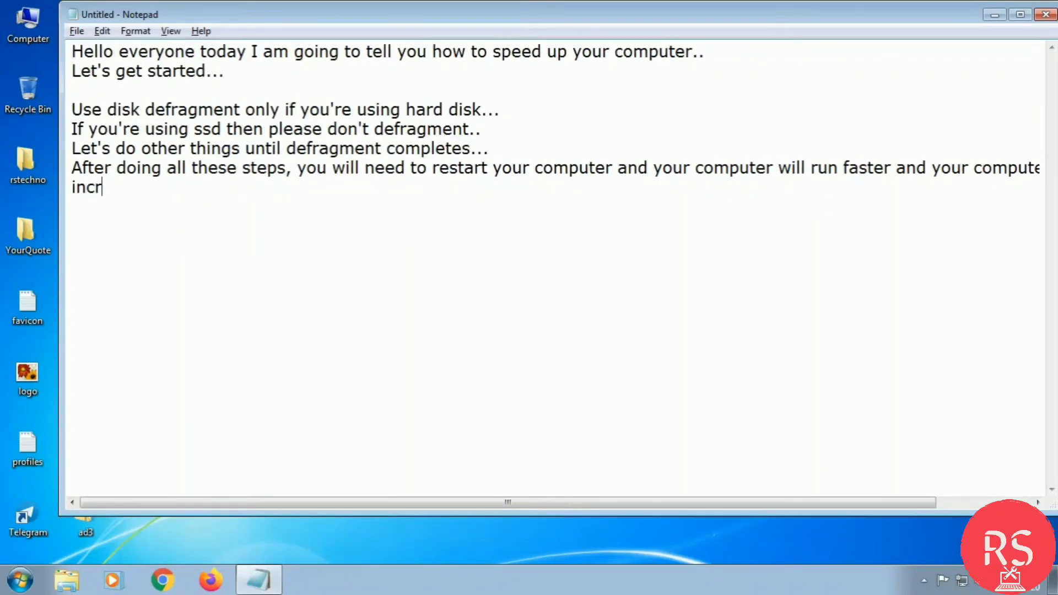